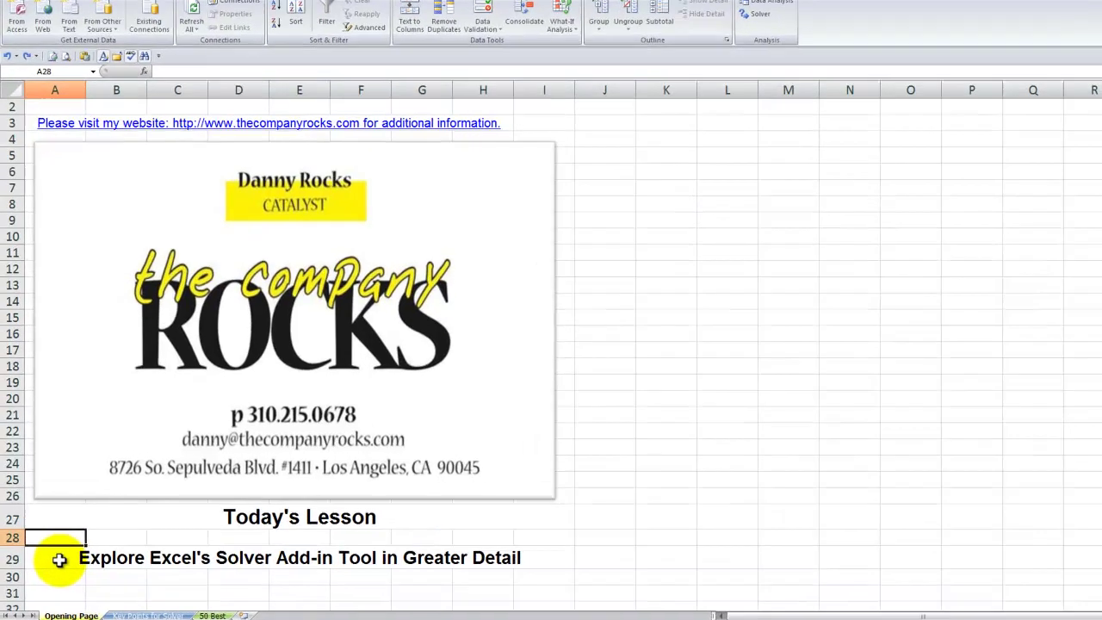
# - Switch to the workbook "Tip 122a - Using Solver to Optimize Gross Profit Dollars"
pyautogui.click(54, 549)
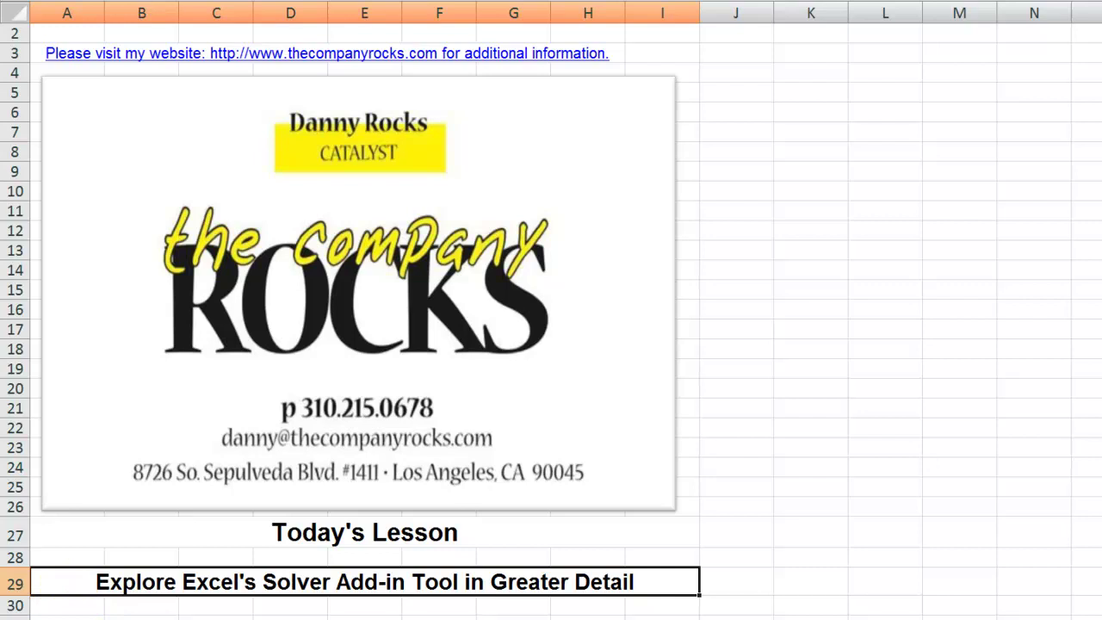
pyautogui.moveTo(349, 619)
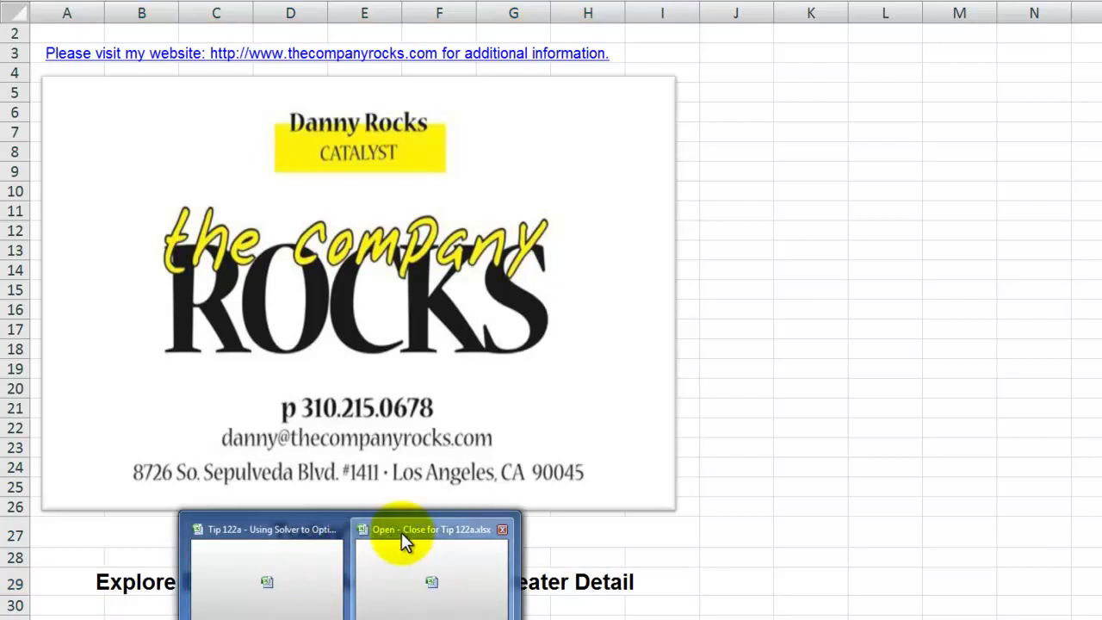
pyautogui.click(268, 530)
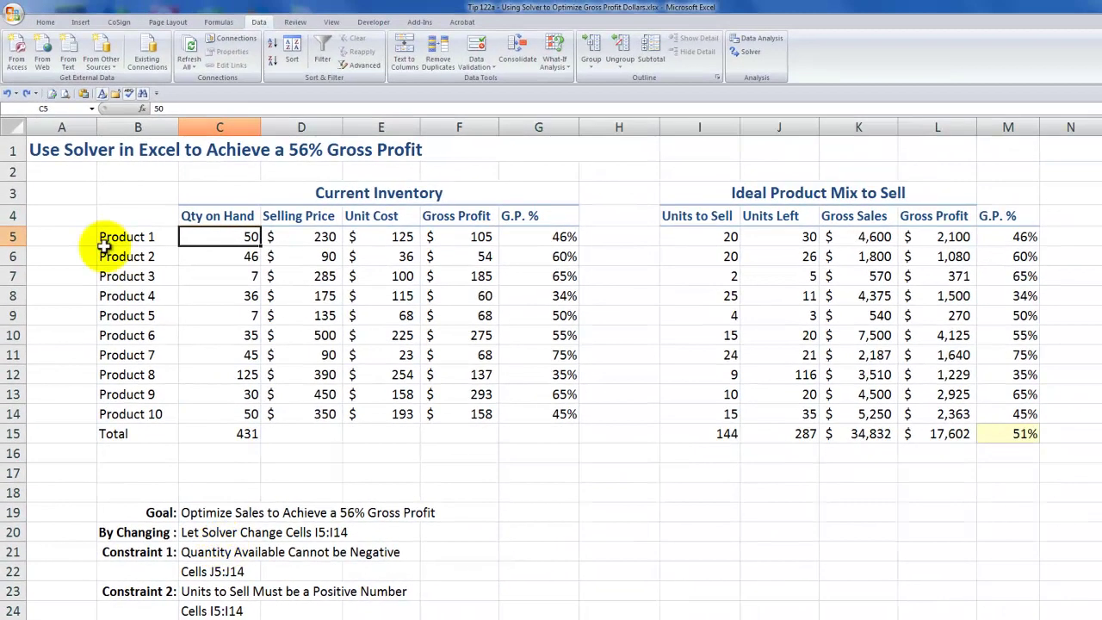
# - Examine the worksheet's title and stated goal, the total G.P. % formula in M15, and the changing cells I5:I14
pyautogui.click(62, 150)
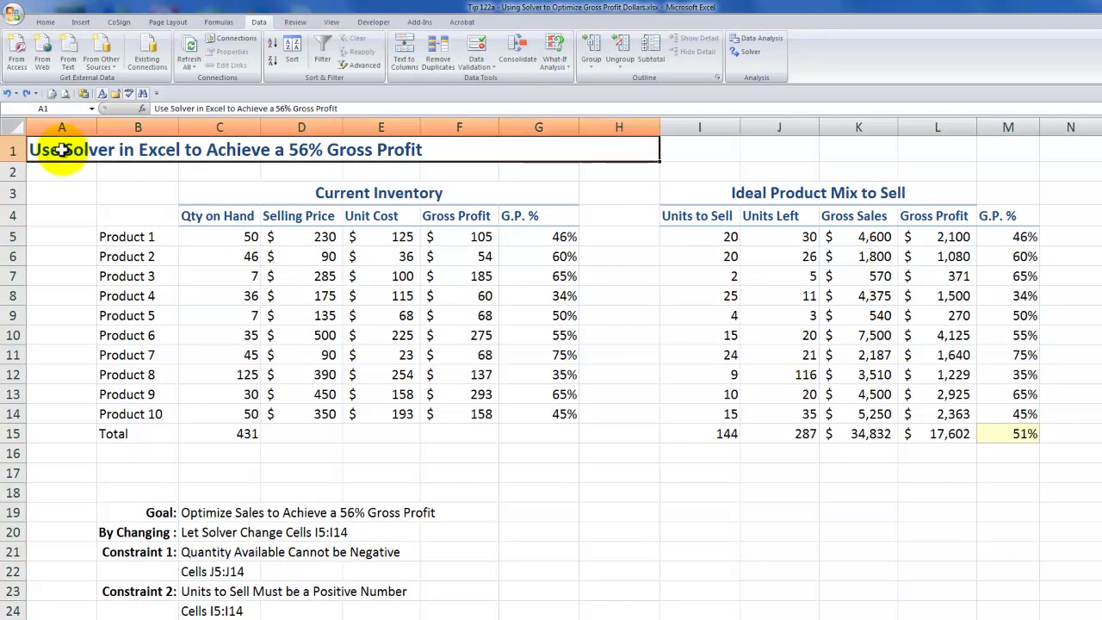
pyautogui.click(1005, 435)
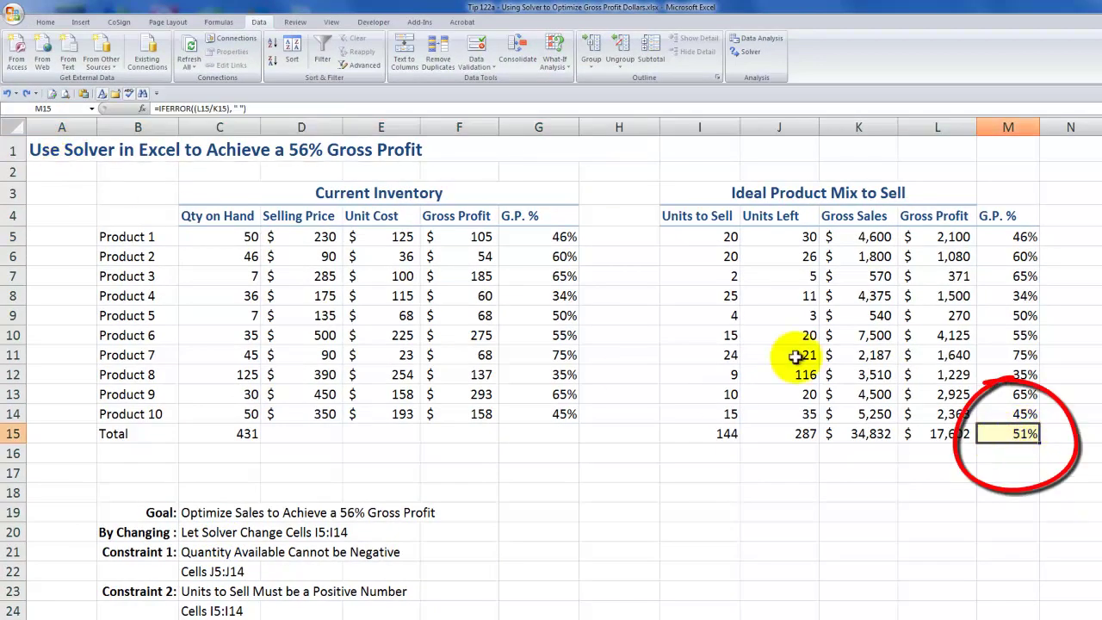
pyautogui.moveTo(705, 236); pyautogui.dragTo(711, 405)
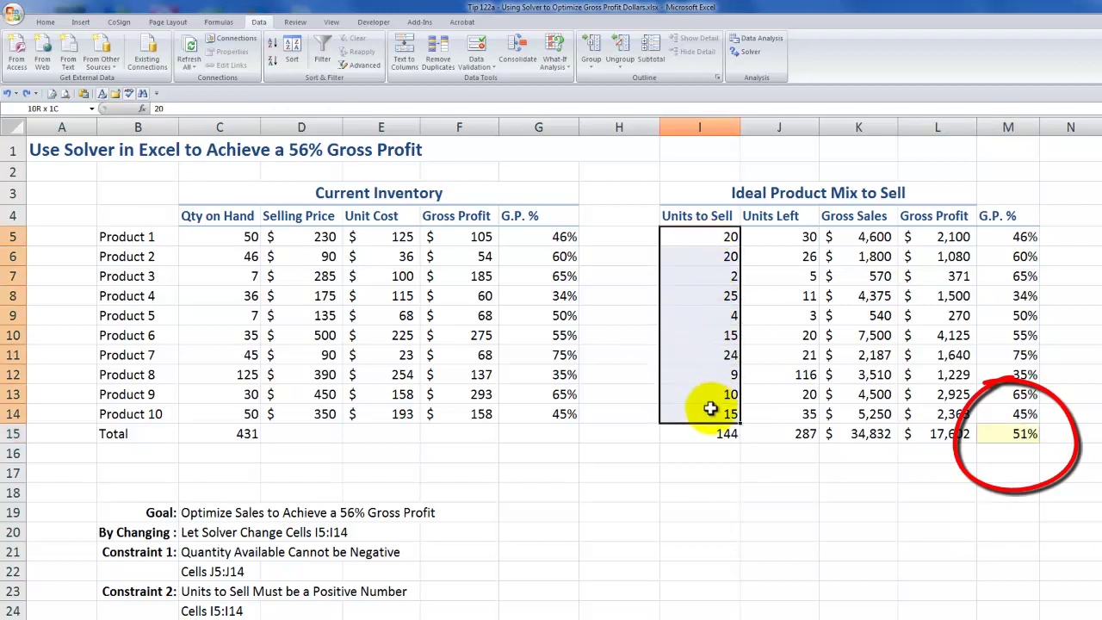
pyautogui.click(1004, 435)
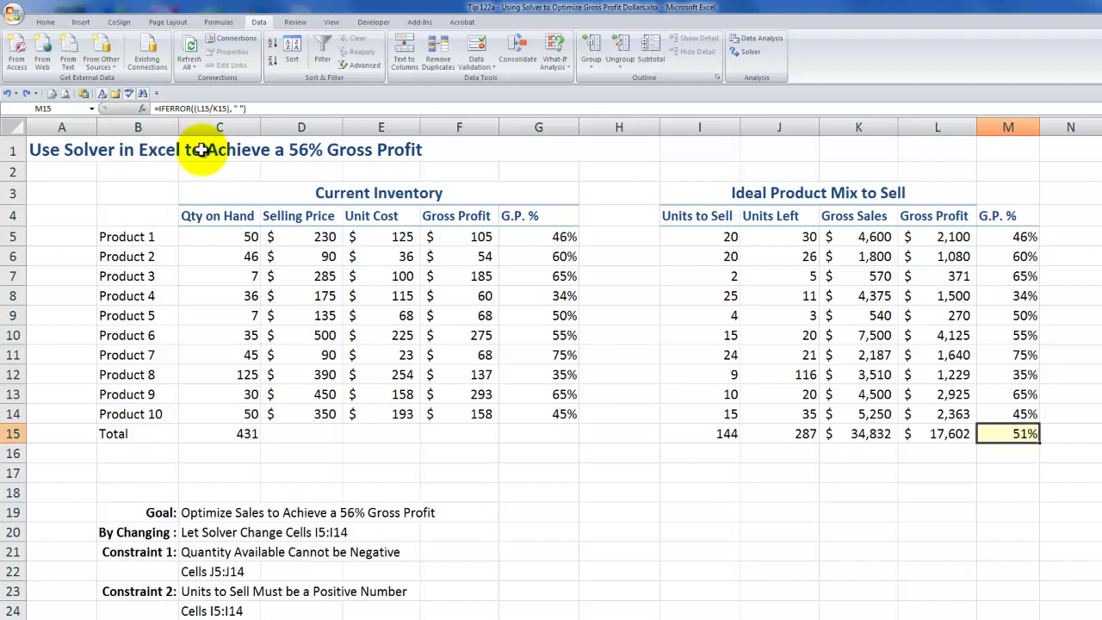
pyautogui.click(205, 514)
pyautogui.click(1025, 433)
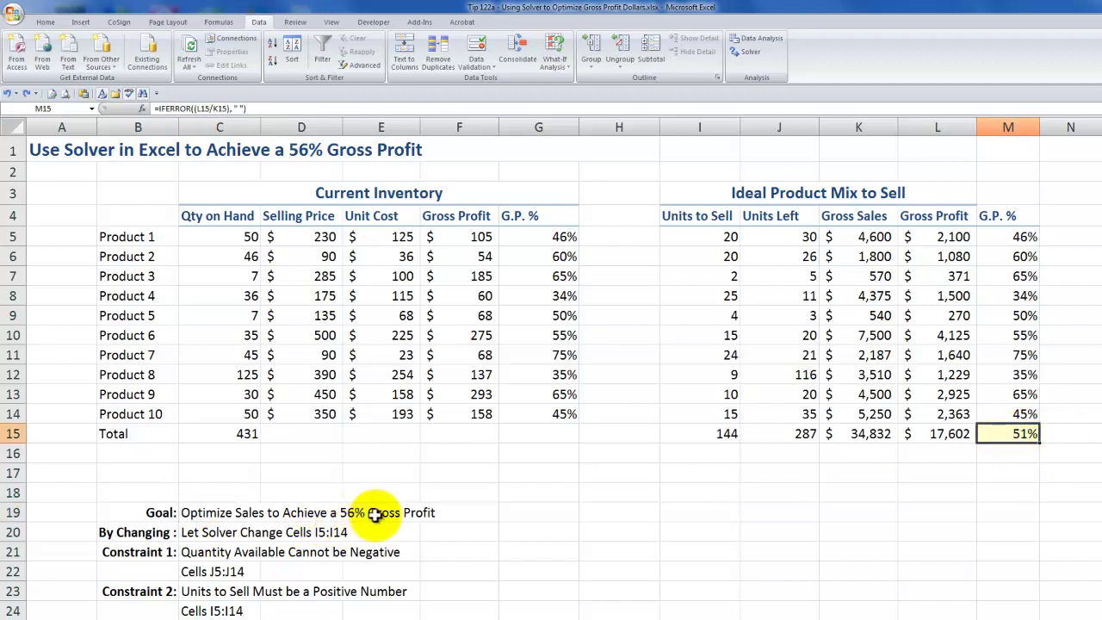
pyautogui.click(207, 534)
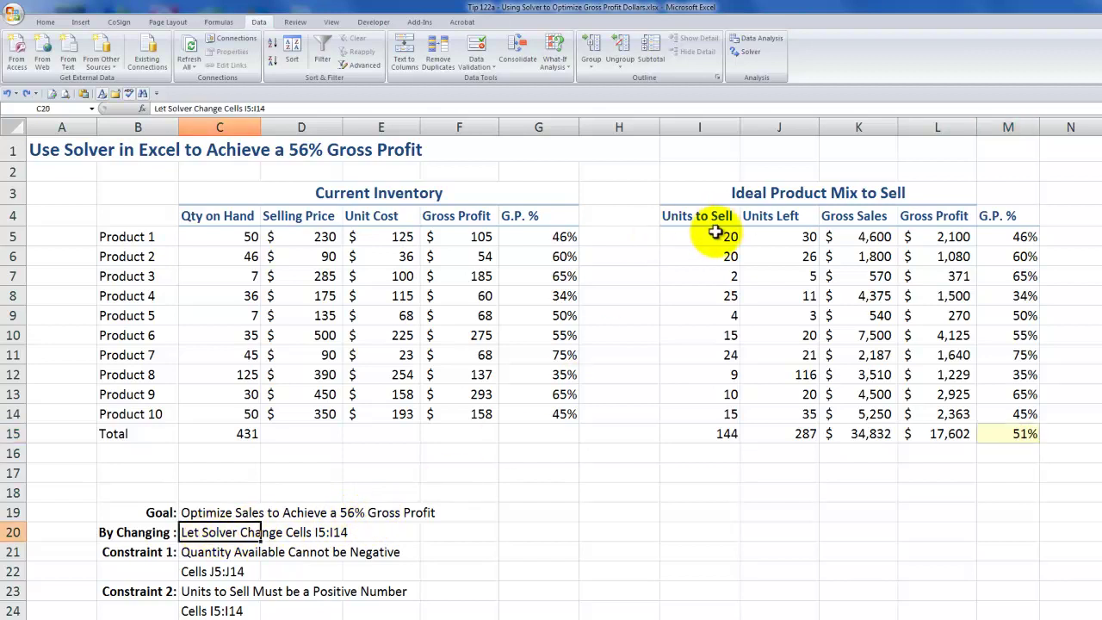
pyautogui.moveTo(714, 237); pyautogui.dragTo(707, 408)
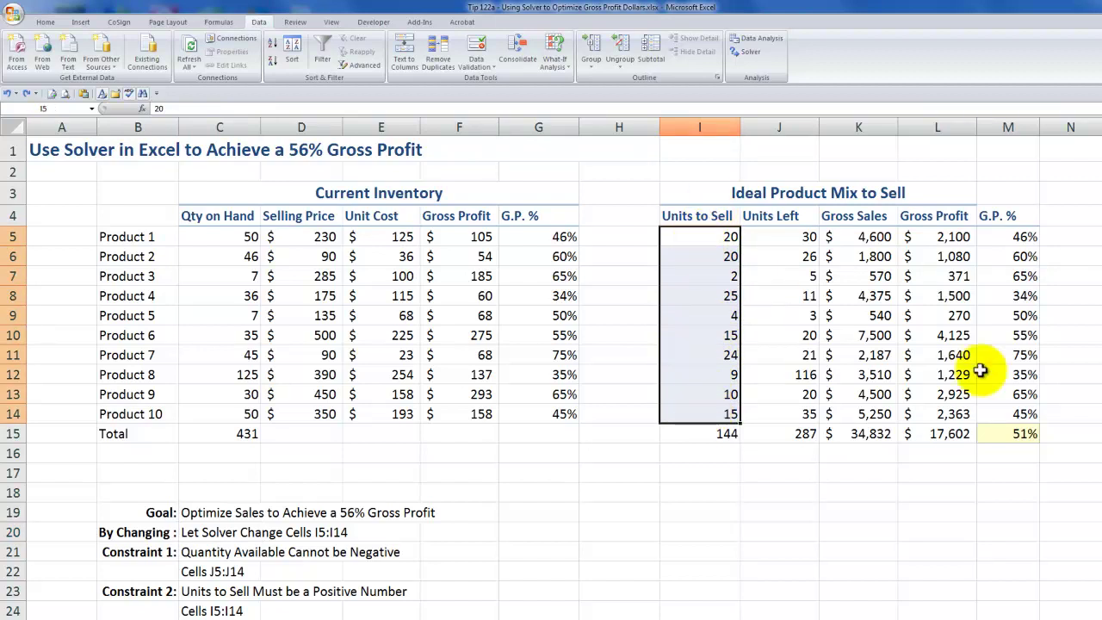
pyautogui.click(1014, 435)
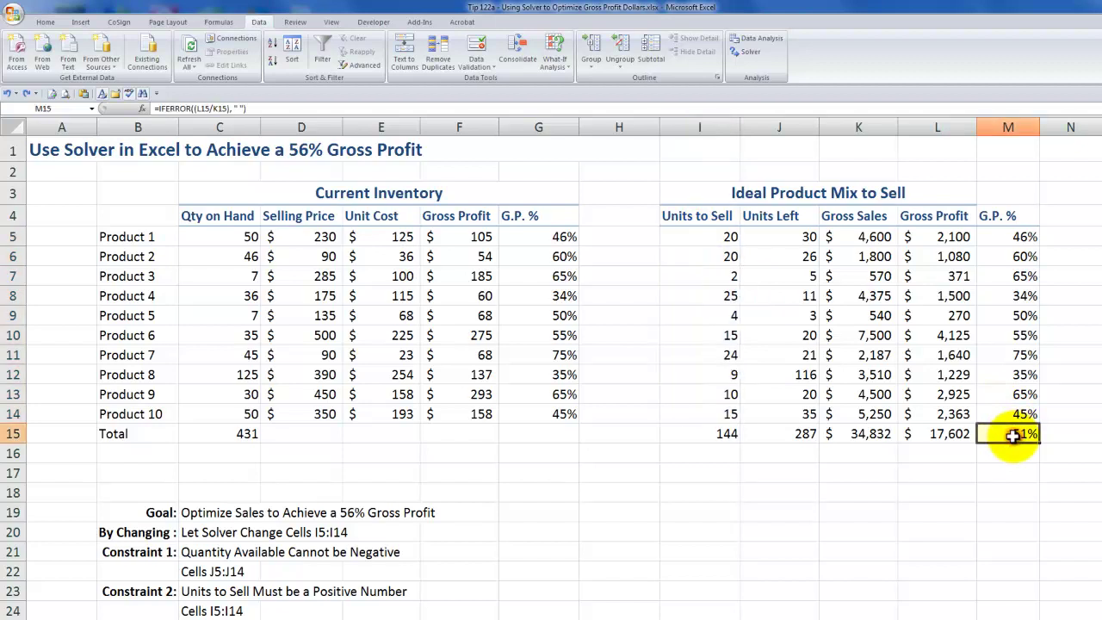
# - Review the two constraint notes against the Units Left cells J5:J14 and the Units to Sell cells I5:I14
pyautogui.click(203, 551)
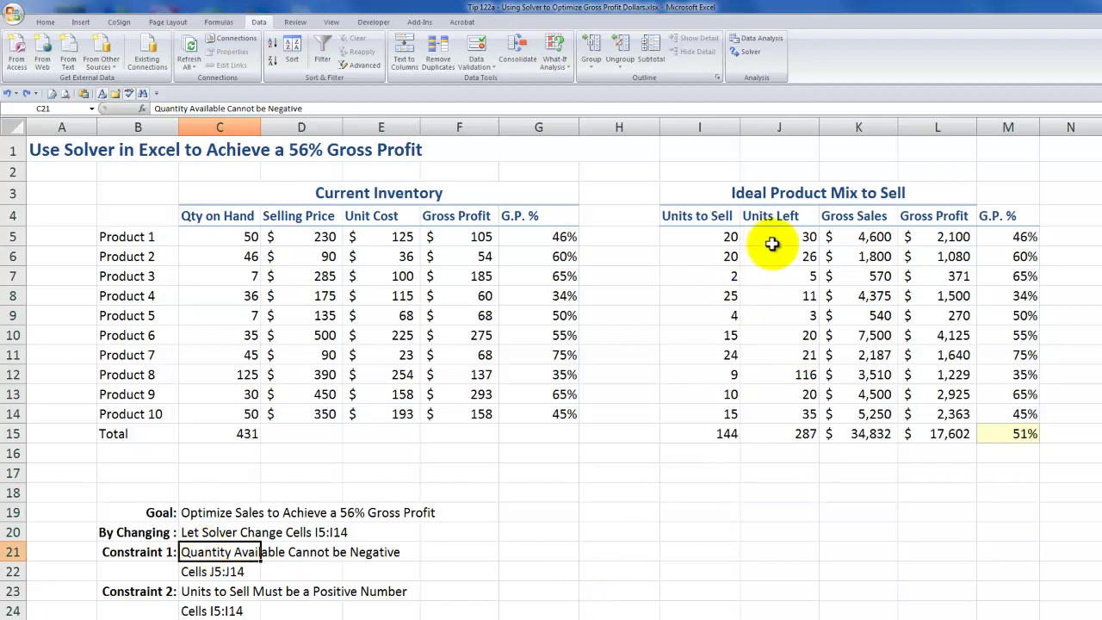
pyautogui.moveTo(783, 238); pyautogui.dragTo(786, 412)
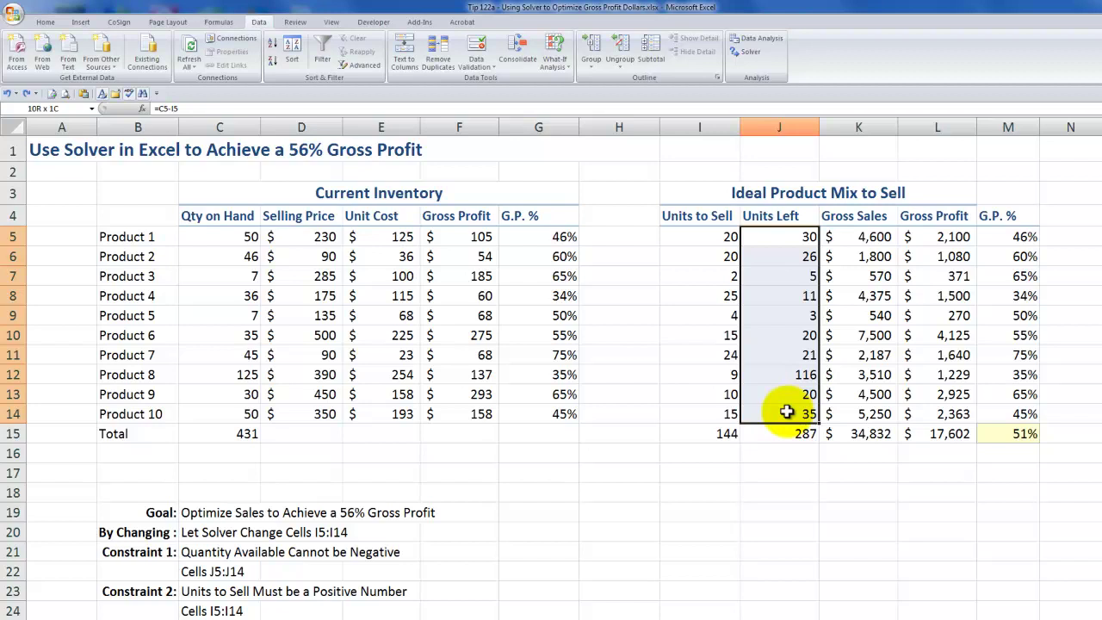
pyautogui.moveTo(787, 412); pyautogui.dragTo(786, 413)
pyautogui.click(197, 591)
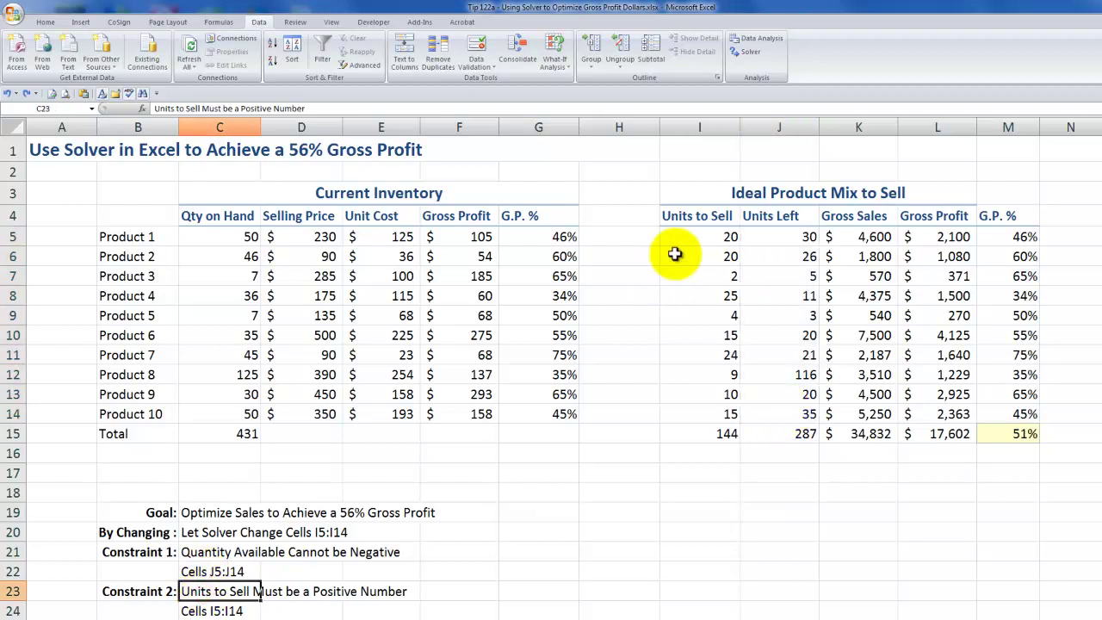
pyautogui.moveTo(701, 236); pyautogui.dragTo(693, 406)
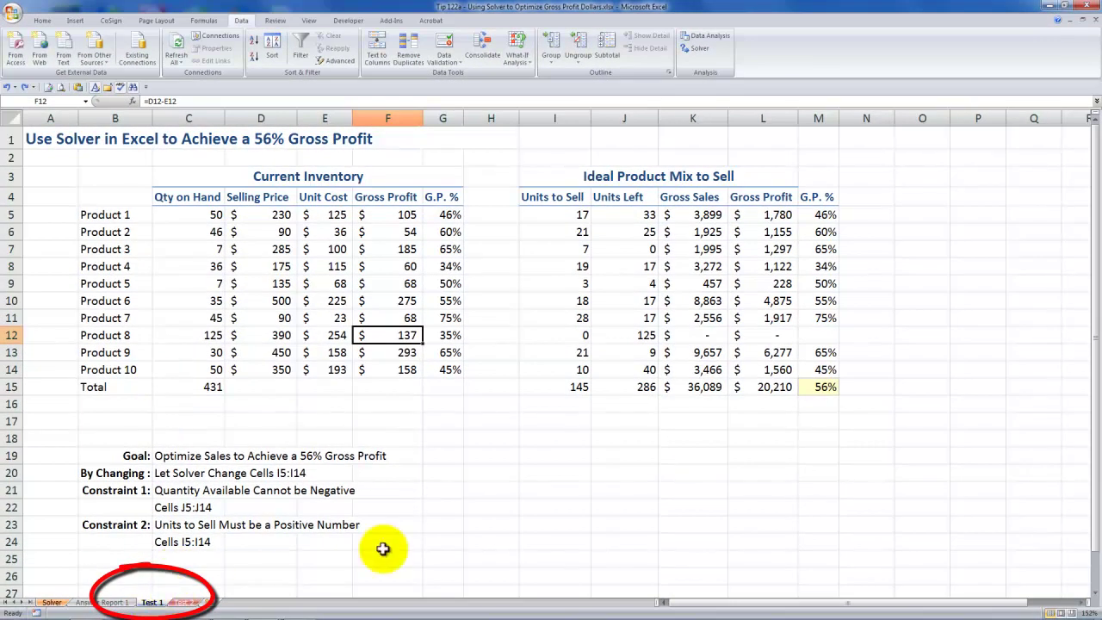
# - Review the Solver settings for target cell M15 on the Test 1 sheet, including changing cells and constraints, and close Solver without solving
pyautogui.click(813, 389)
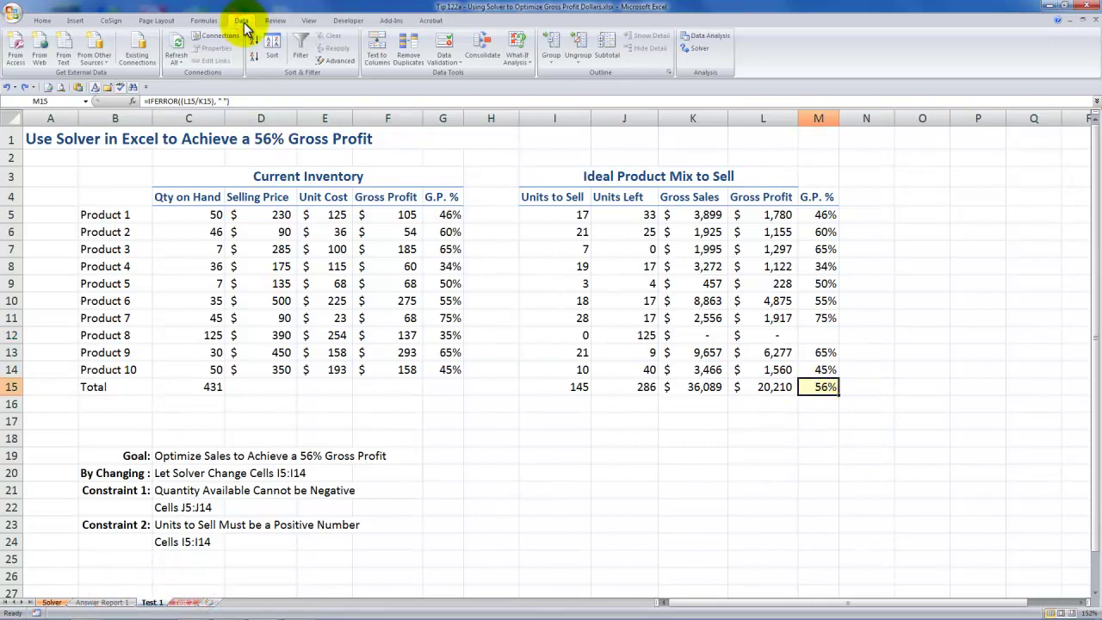
pyautogui.click(697, 51)
pyautogui.moveTo(622, 227); pyautogui.dragTo(474, 226)
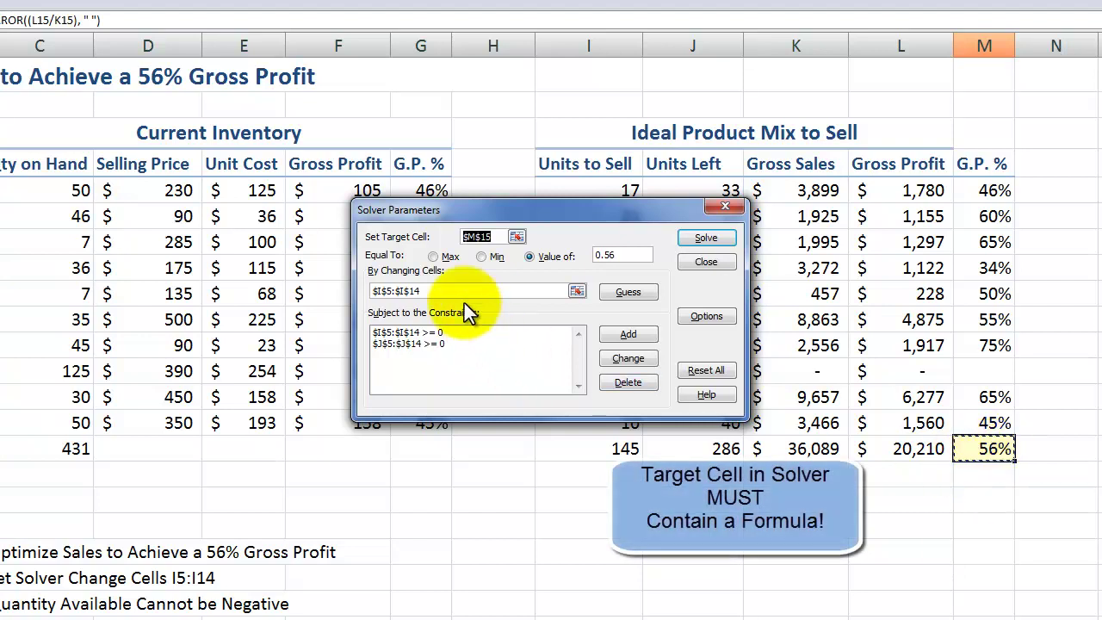
pyautogui.moveTo(480, 209); pyautogui.dragTo(230, 210)
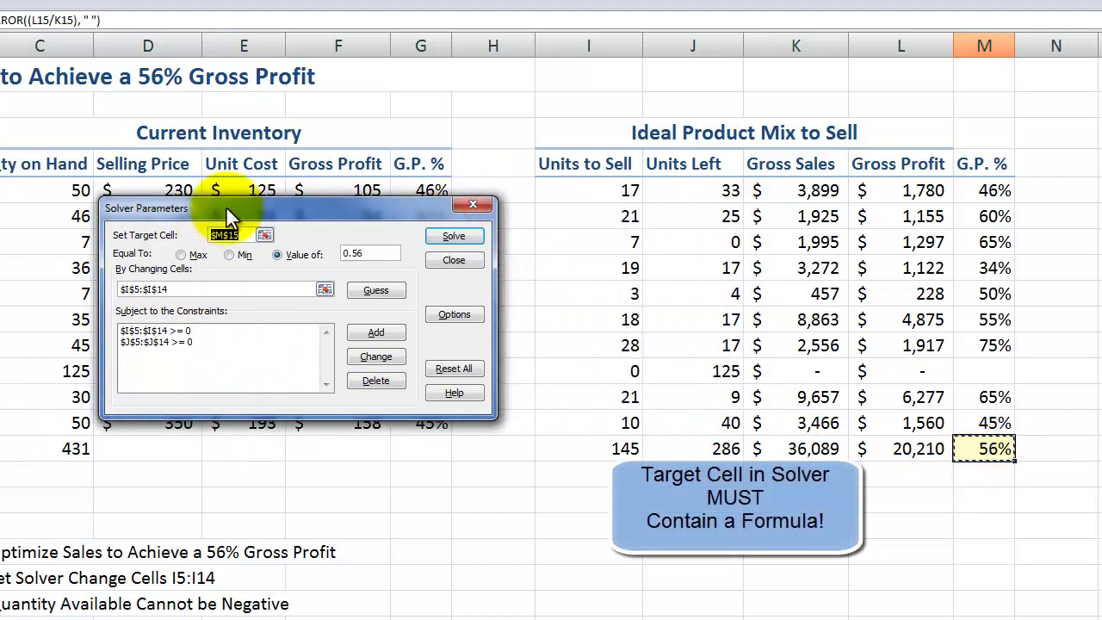
pyautogui.click(183, 290)
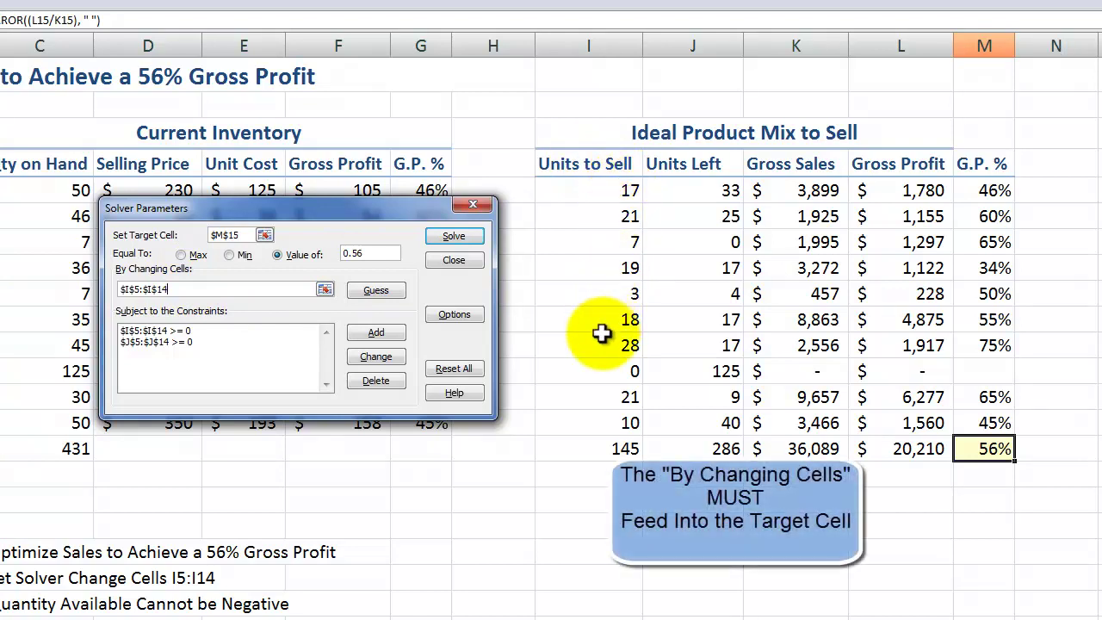
pyautogui.click(204, 332)
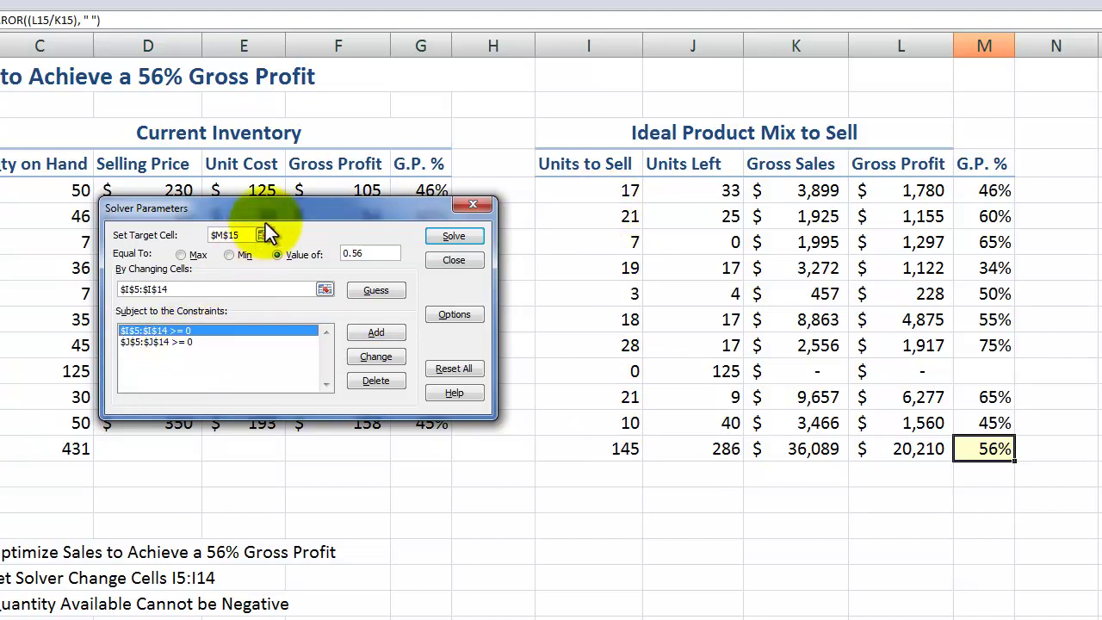
pyautogui.moveTo(284, 208); pyautogui.dragTo(317, 298)
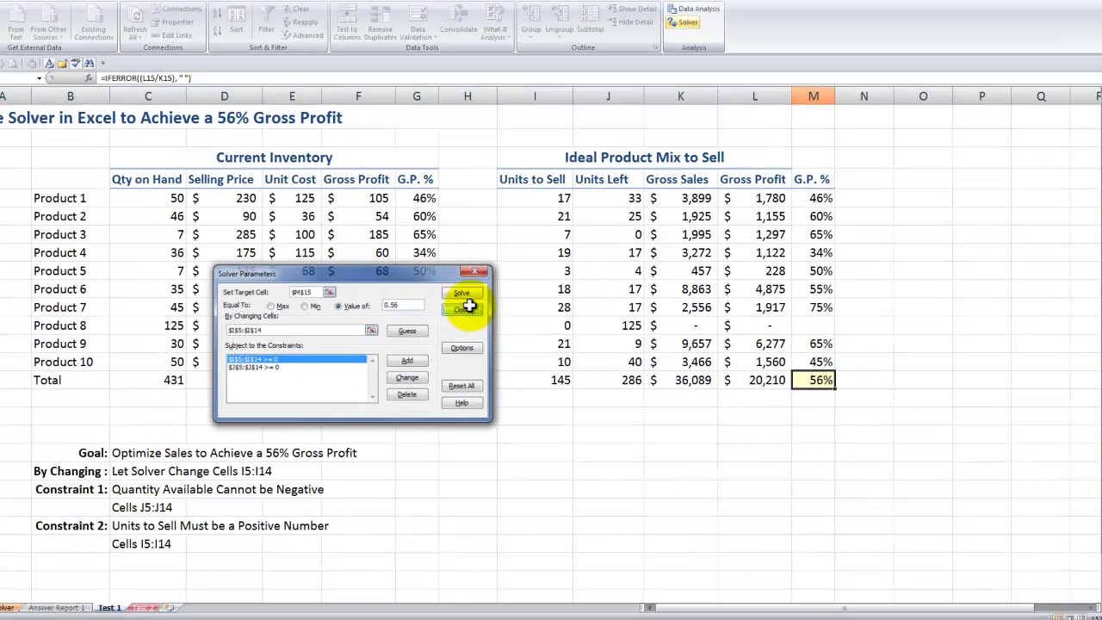
pyautogui.click(480, 336)
# - Examine Product 8's units to sell, units left, quantity on hand, price, cost and margin, comparing its G.P. % with the total in M15
pyautogui.click(609, 357)
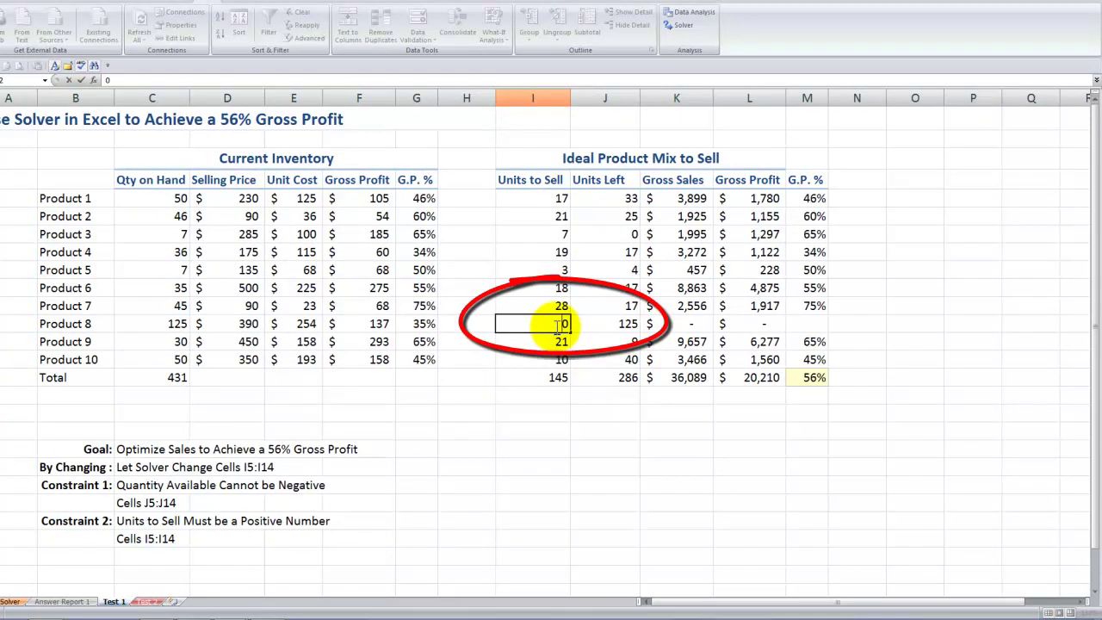
pyautogui.click(610, 324)
pyautogui.click(164, 324)
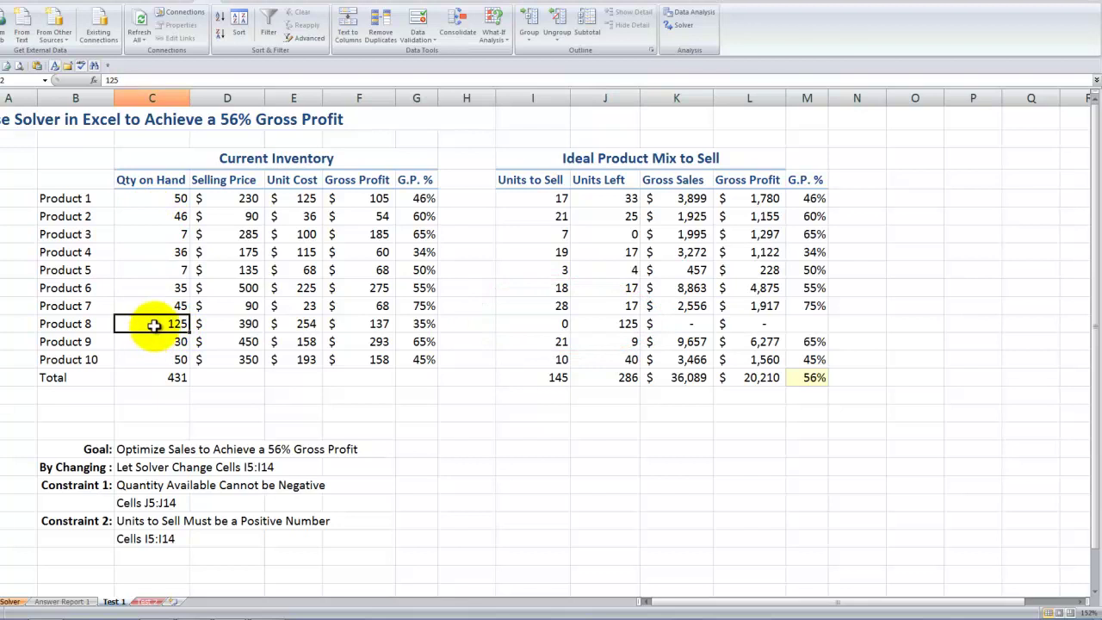
pyautogui.click(82, 323)
pyautogui.click(136, 325)
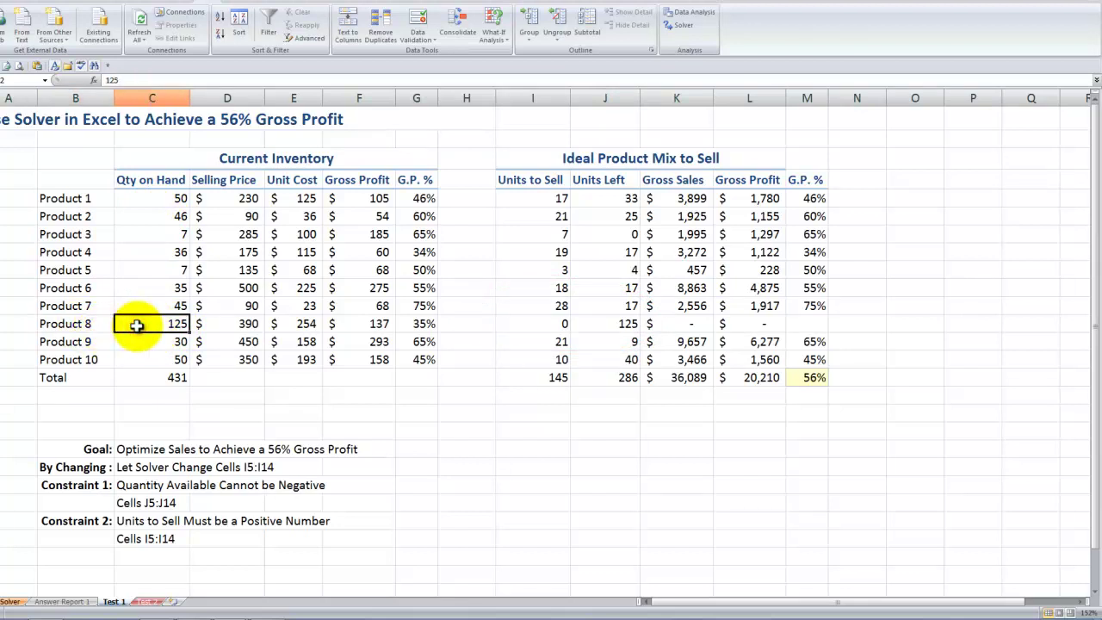
pyautogui.click(418, 323)
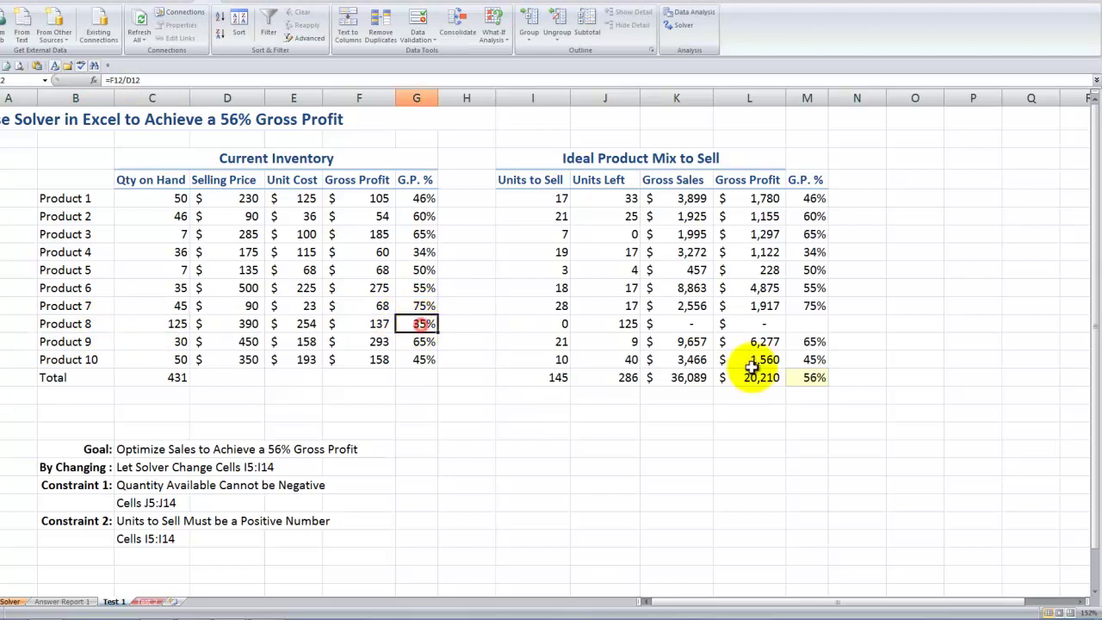
pyautogui.click(813, 382)
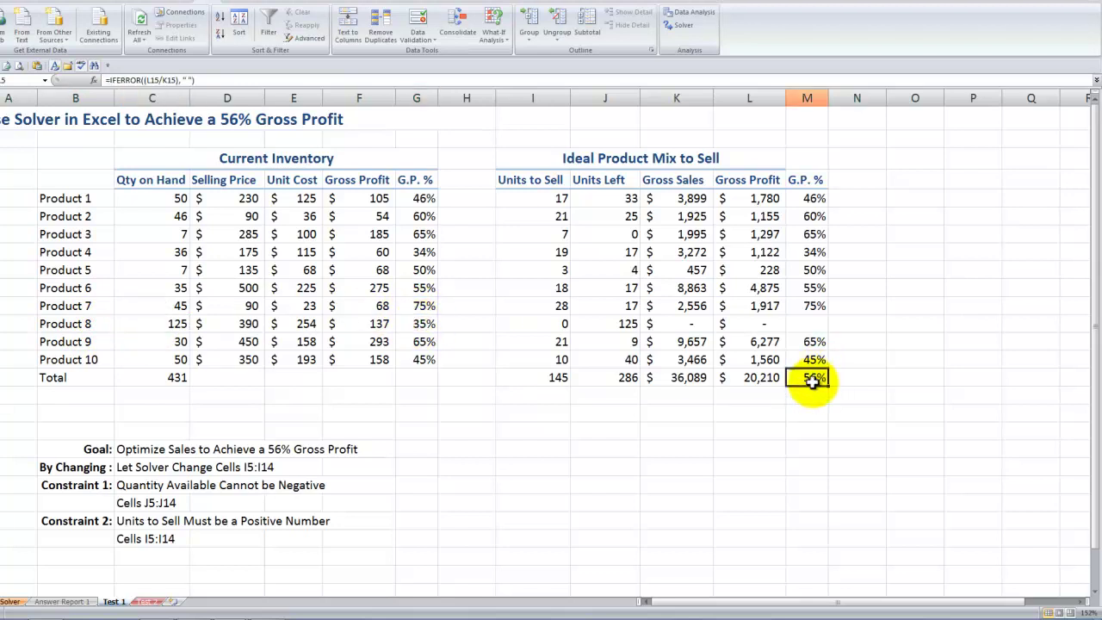
pyautogui.click(428, 326)
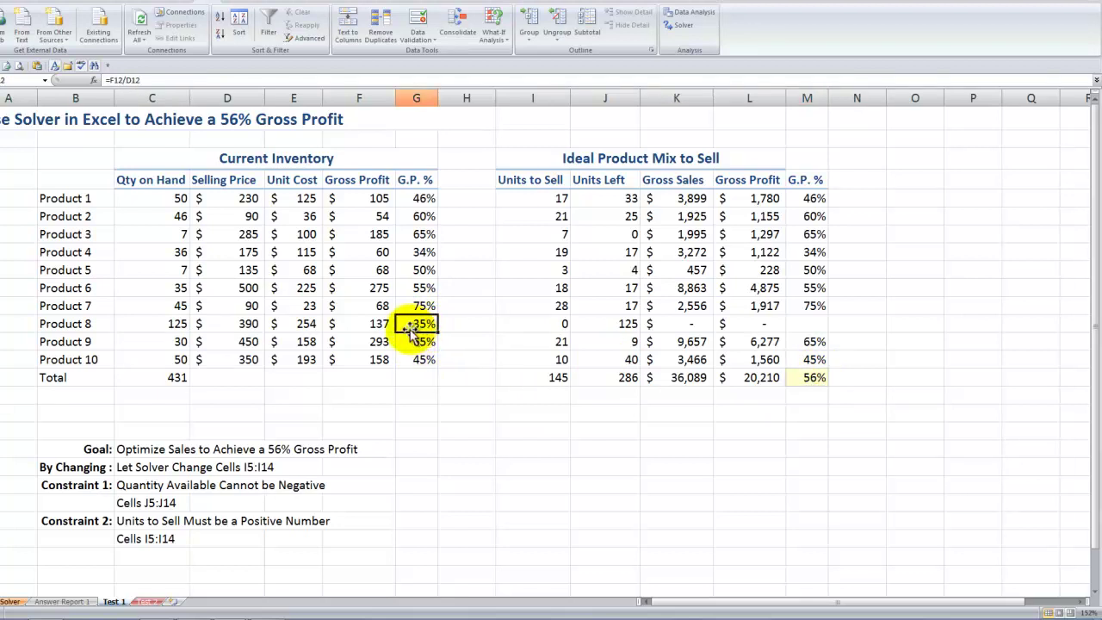
pyautogui.click(236, 325)
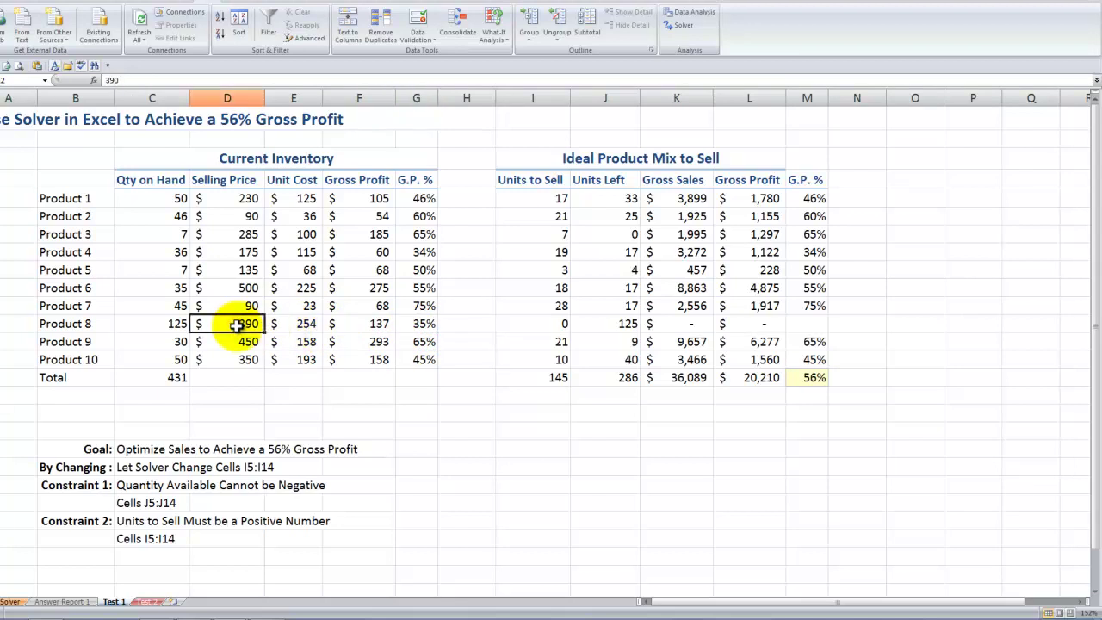
pyautogui.click(302, 324)
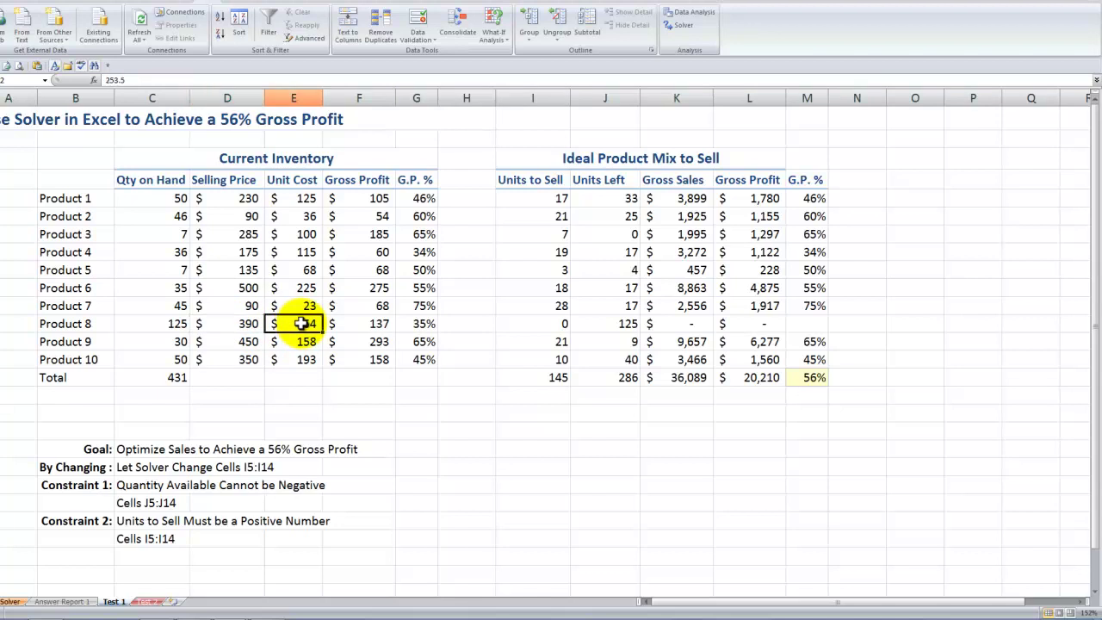
pyautogui.click(374, 324)
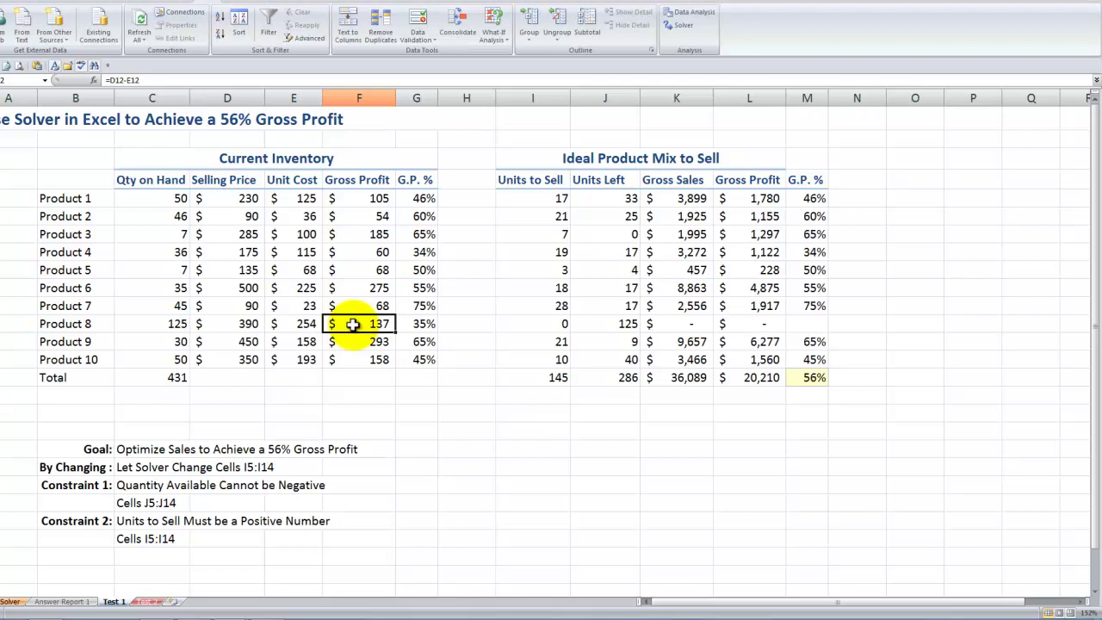
# - Compare the total gross profit dollars in L15 with the total gross profit percentage in M15
pyautogui.click(761, 382)
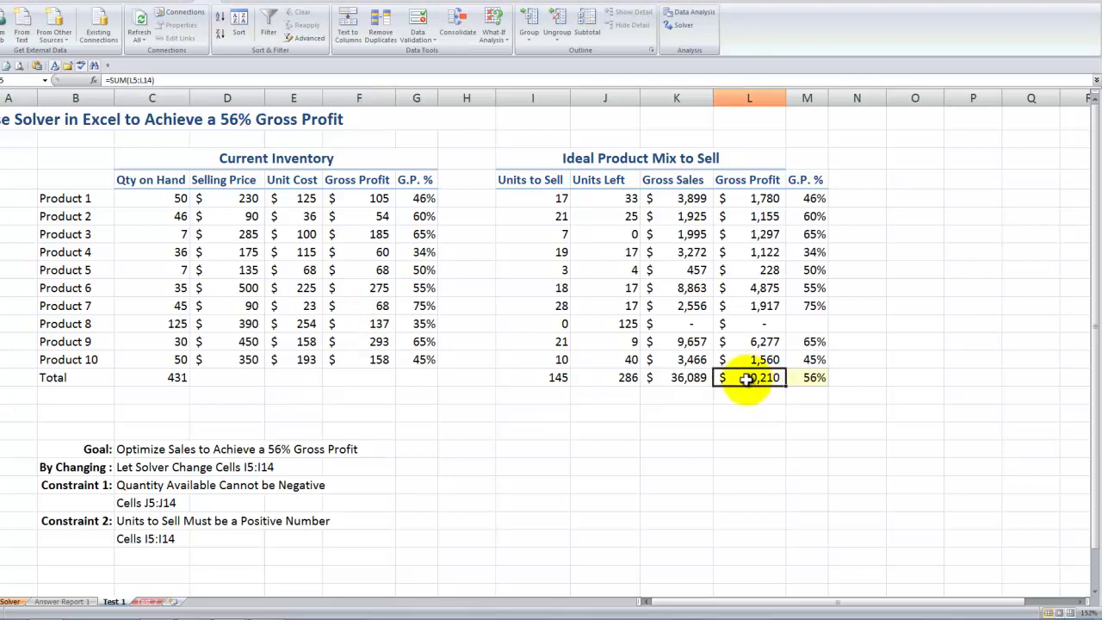
pyautogui.click(809, 379)
pyautogui.click(758, 380)
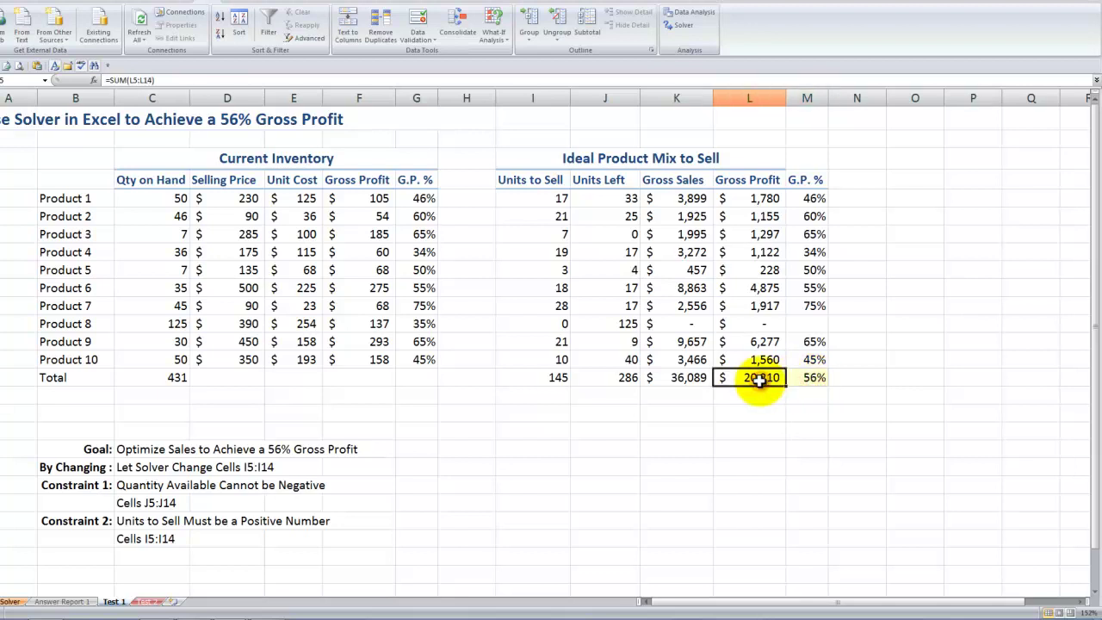
# - On the Test 2 sheet, change the title to end with "Optimizer the Gross Profit Dollars Sold" in place of the 56% wording
pyautogui.click(144, 602)
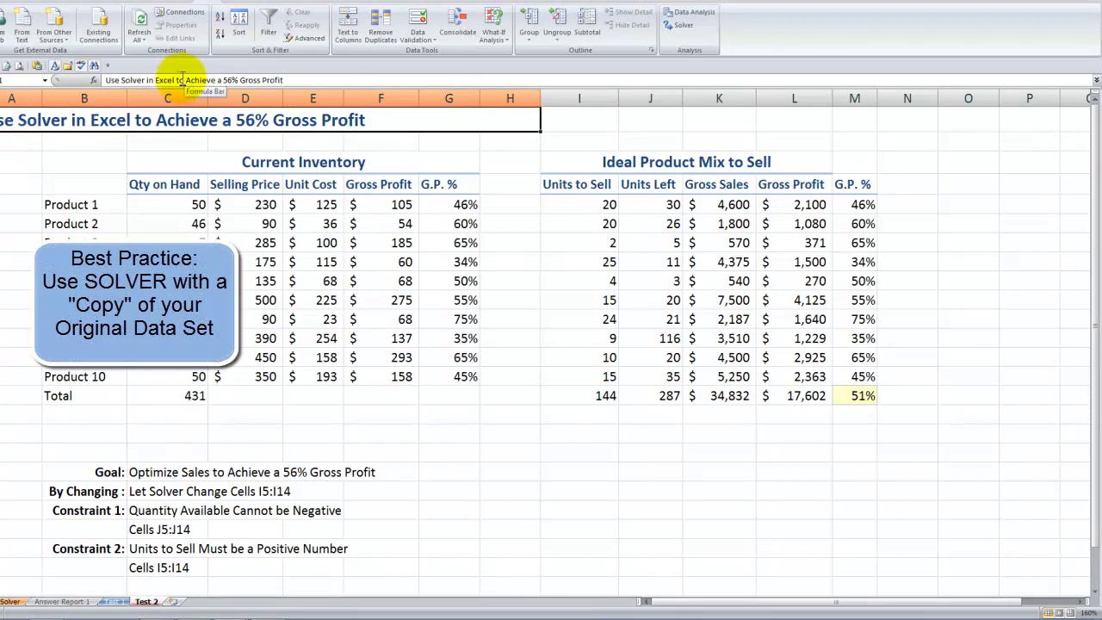
pyautogui.moveTo(185, 79); pyautogui.dragTo(340, 90)
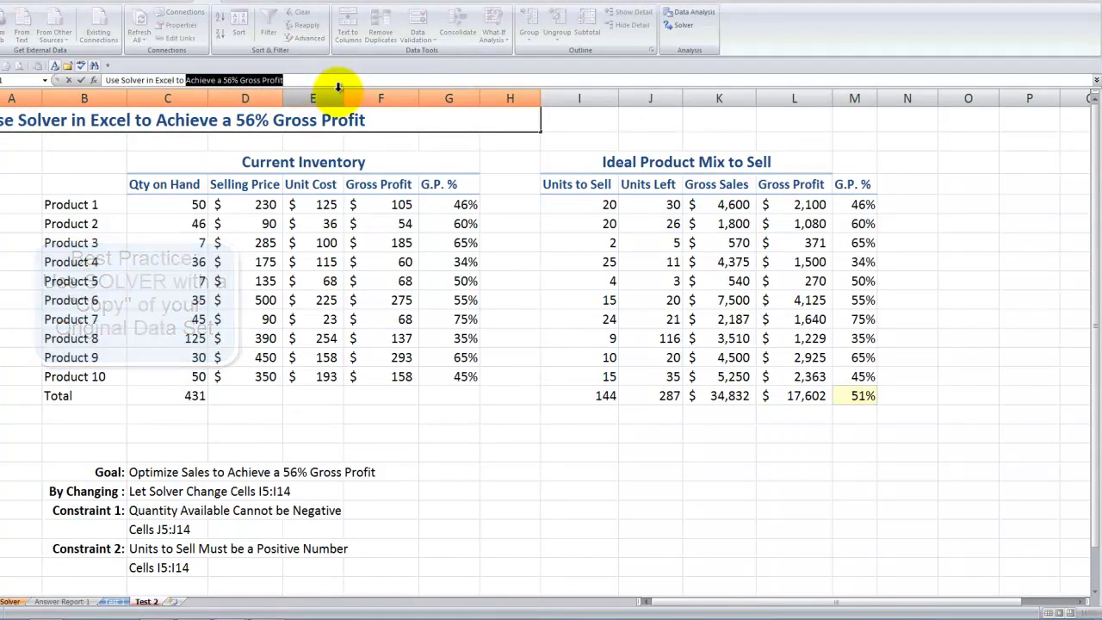
pyautogui.write('Optimizer the Gross Pr')
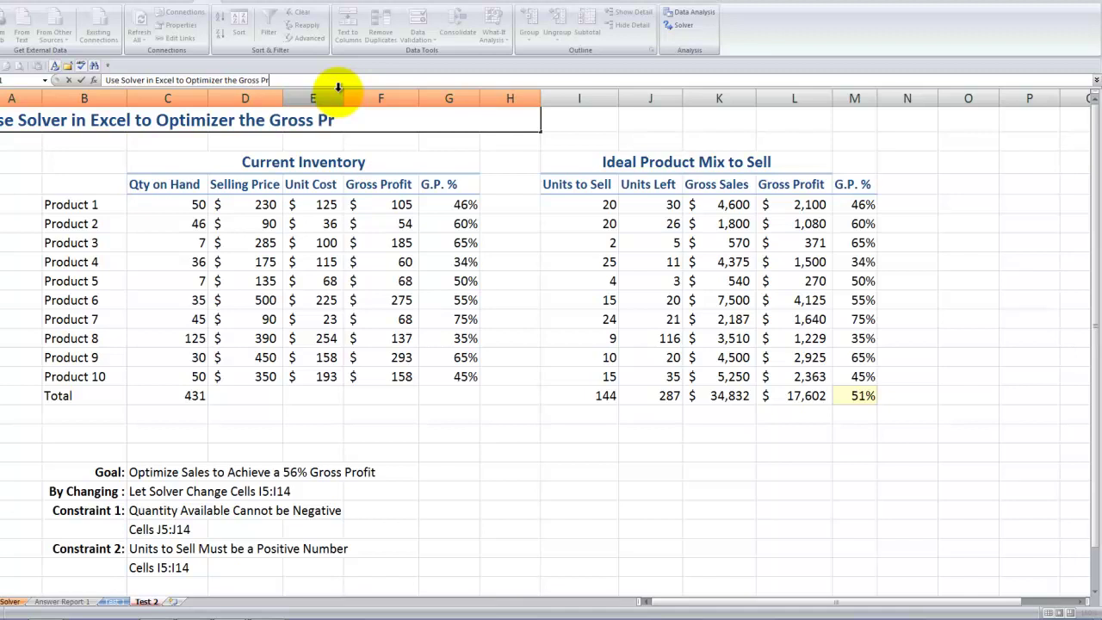
pyautogui.write('ofit Dollars')
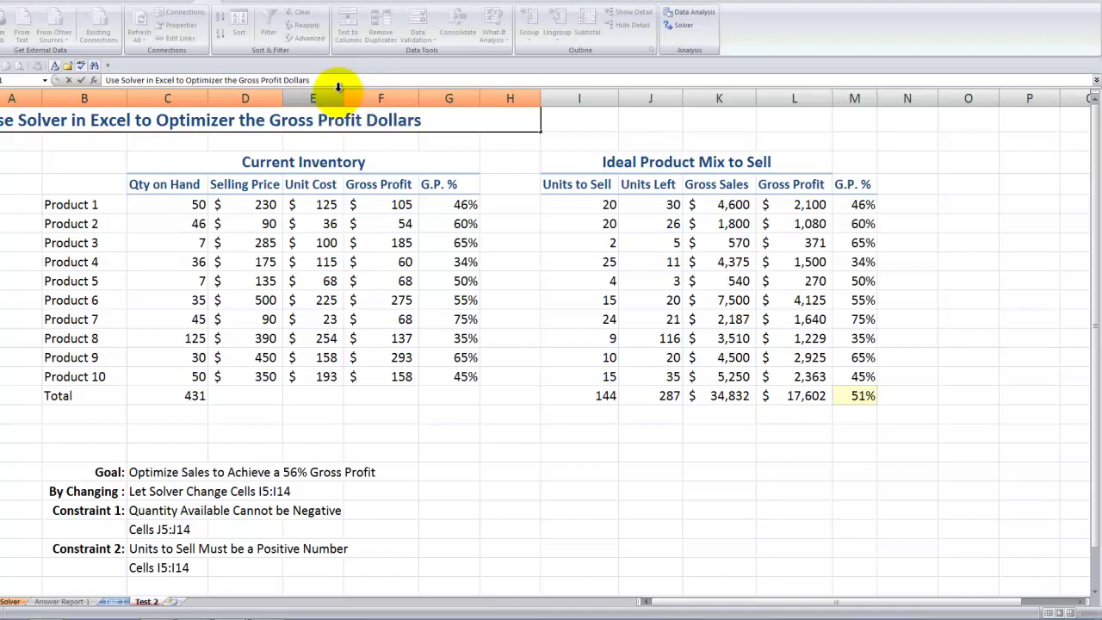
pyautogui.write(' Sold')
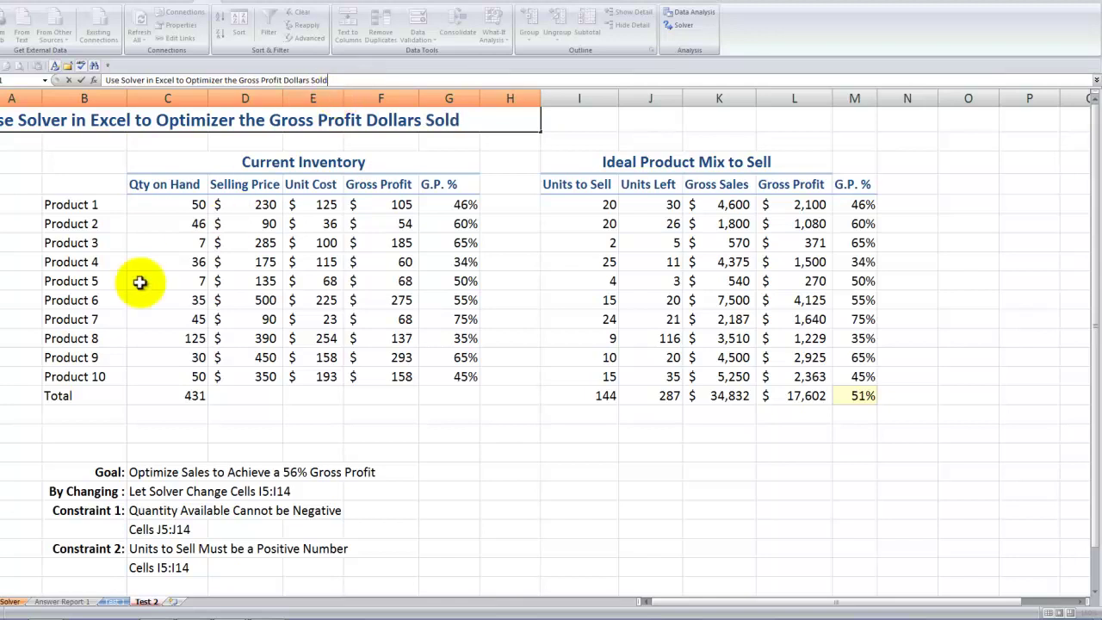
# - Change the Goal note in the notes block to "Optimize Sales to Achieve Specific GP Dollar Result"
pyautogui.click(163, 470)
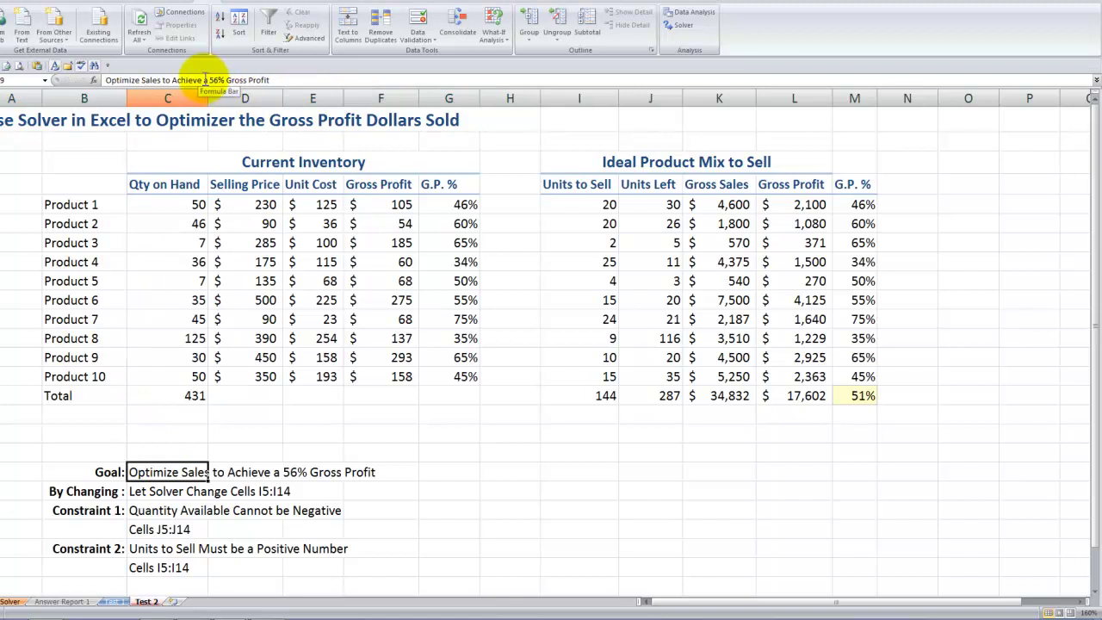
pyautogui.moveTo(205, 79); pyautogui.dragTo(297, 84)
pyautogui.write('Specific GP Doll')
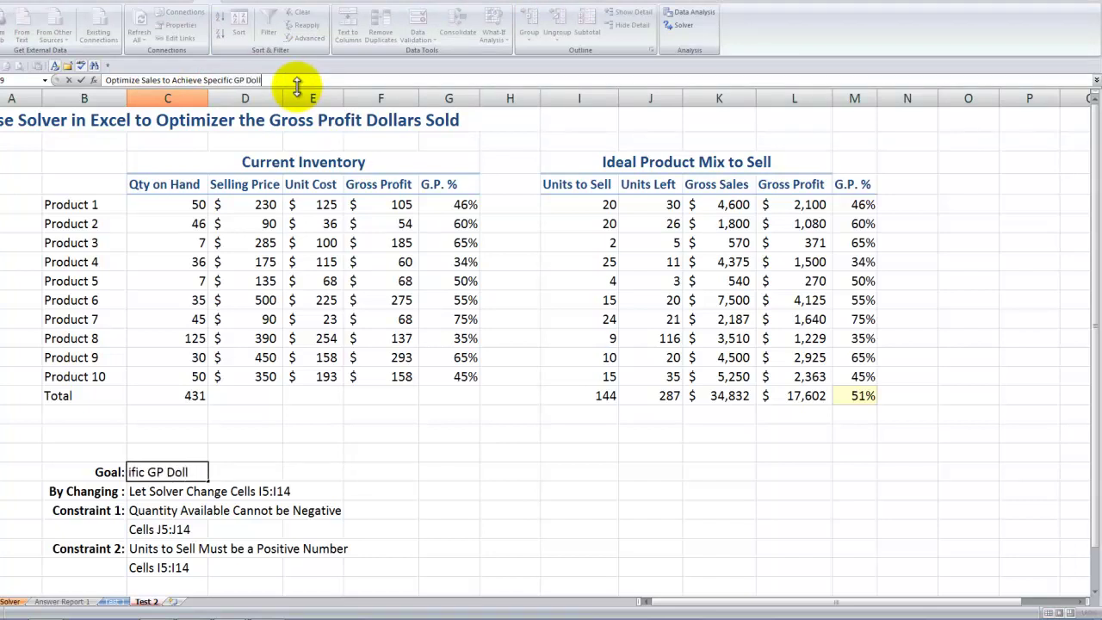
pyautogui.write('ar Result')
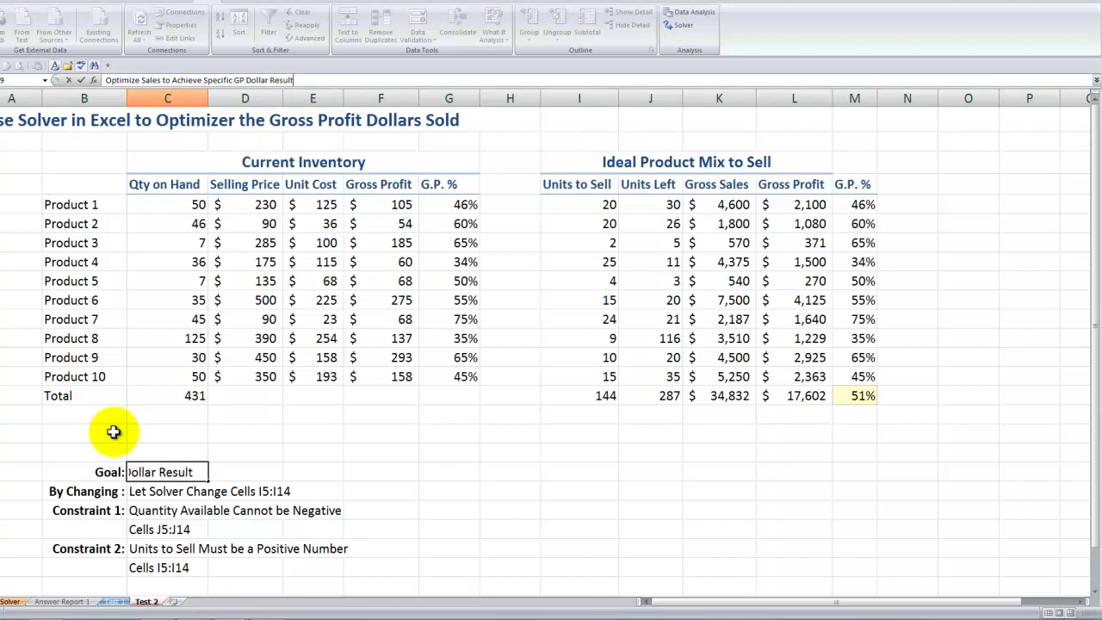
# - Review the changing cells I5:I14, the gross profit total in L15, and the constraint on Units Left J5:J14
pyautogui.click(146, 491)
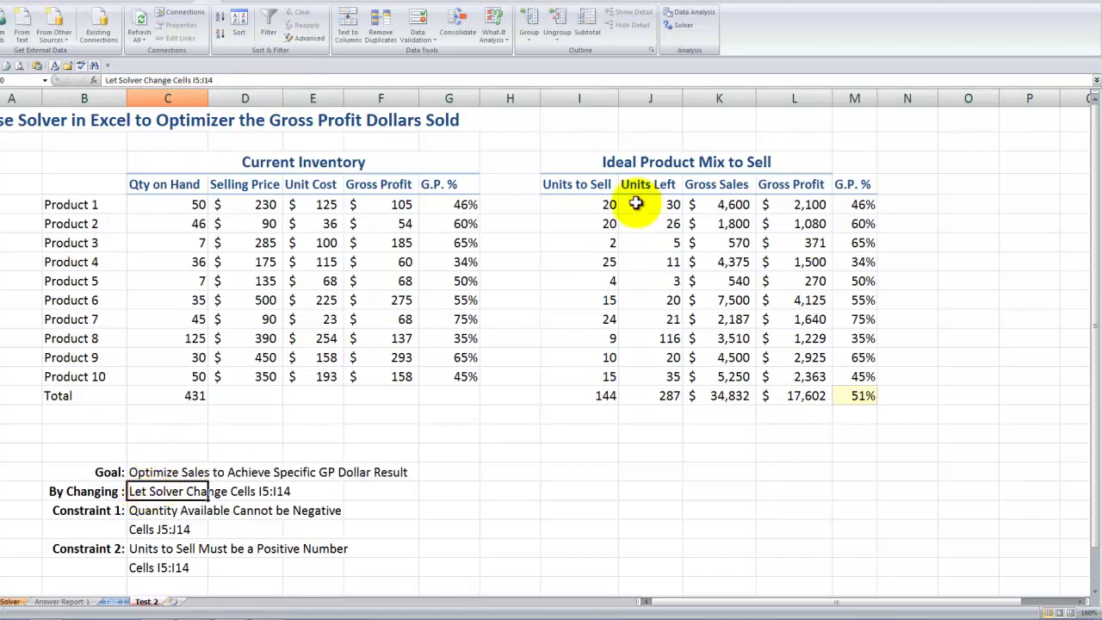
pyautogui.moveTo(595, 206); pyautogui.dragTo(588, 376)
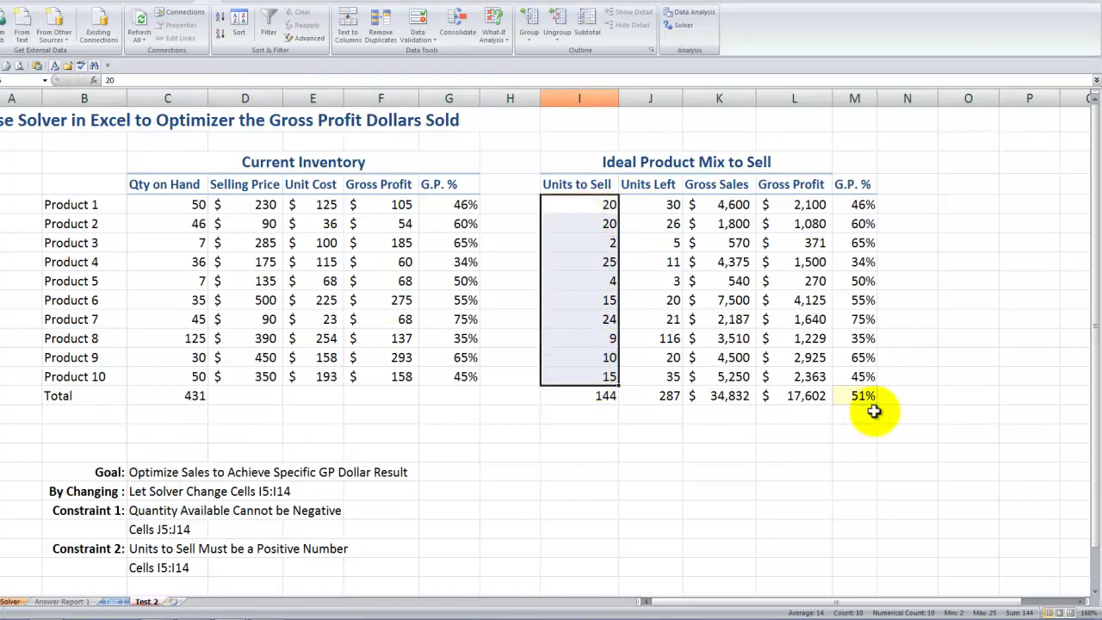
pyautogui.click(814, 394)
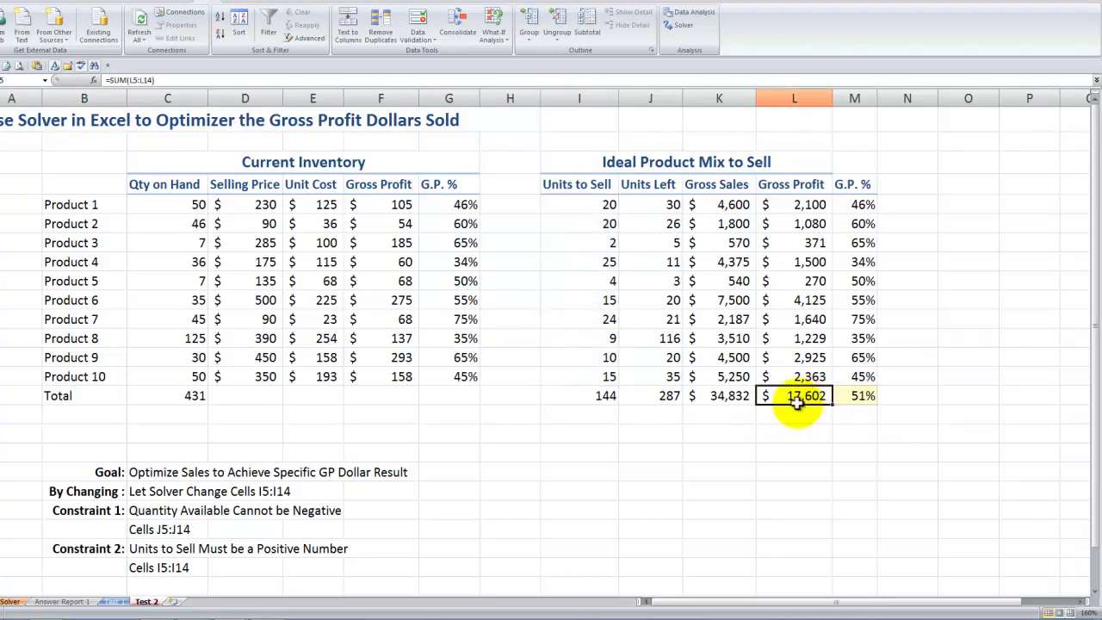
pyautogui.click(188, 510)
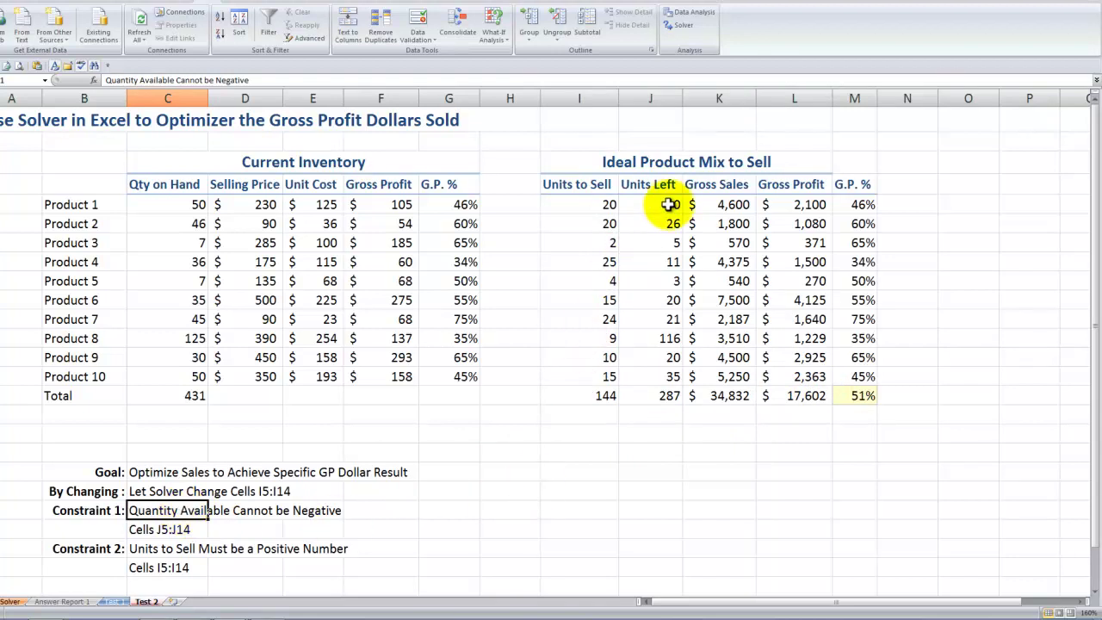
pyautogui.moveTo(667, 206); pyautogui.dragTo(669, 379)
pyautogui.moveTo(578, 204); pyautogui.dragTo(569, 376)
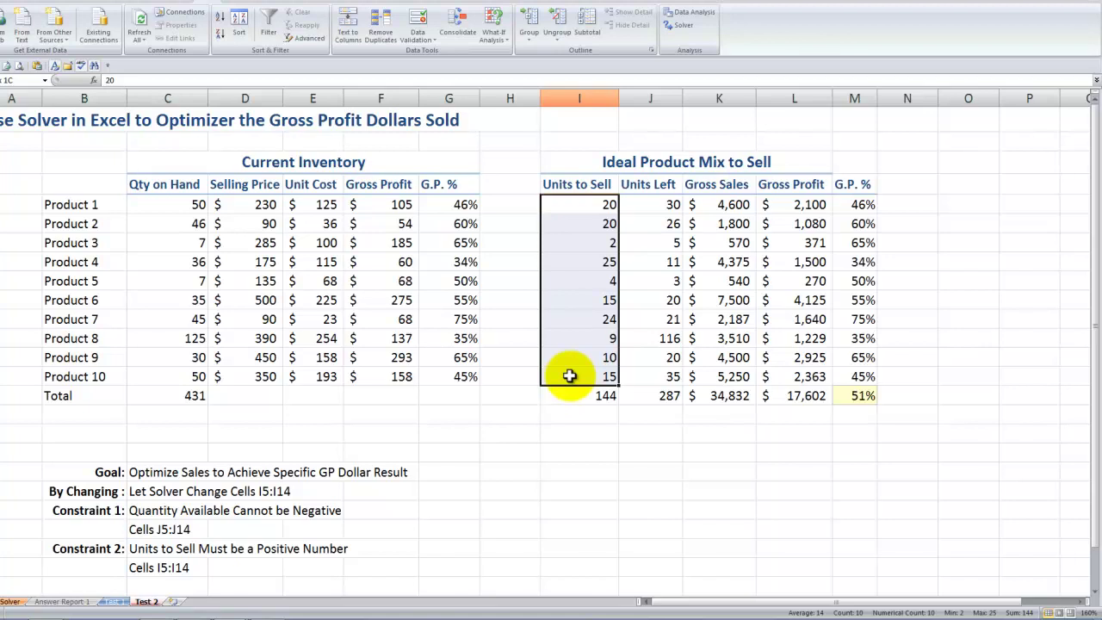
# - Apply the Good cell style to the total gross profit dollars in L15
pyautogui.click(810, 395)
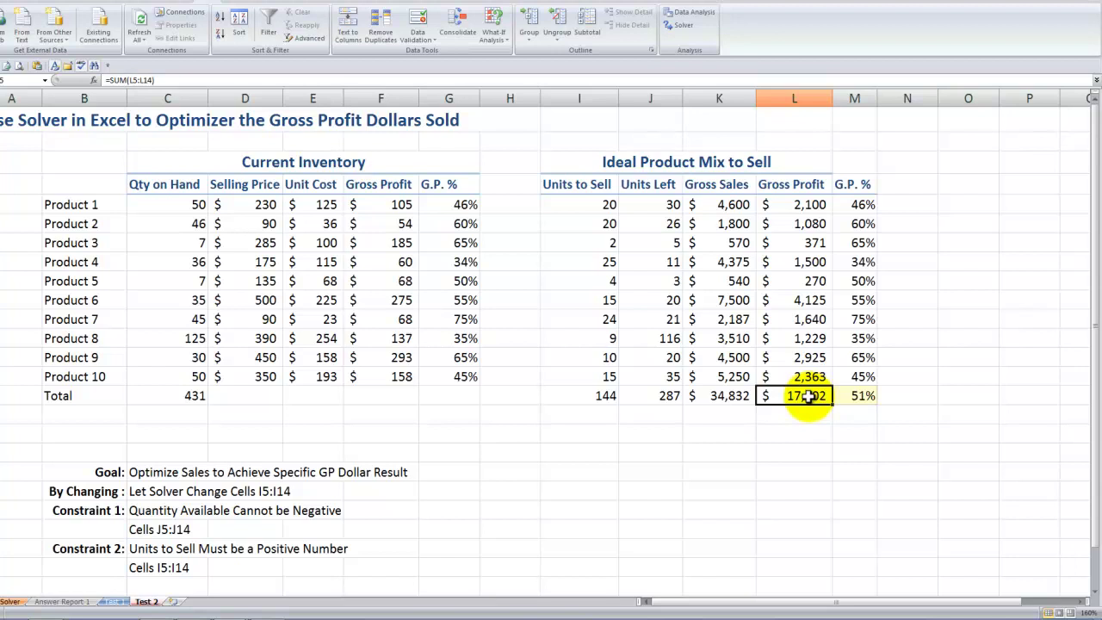
pyautogui.click(2, 6)
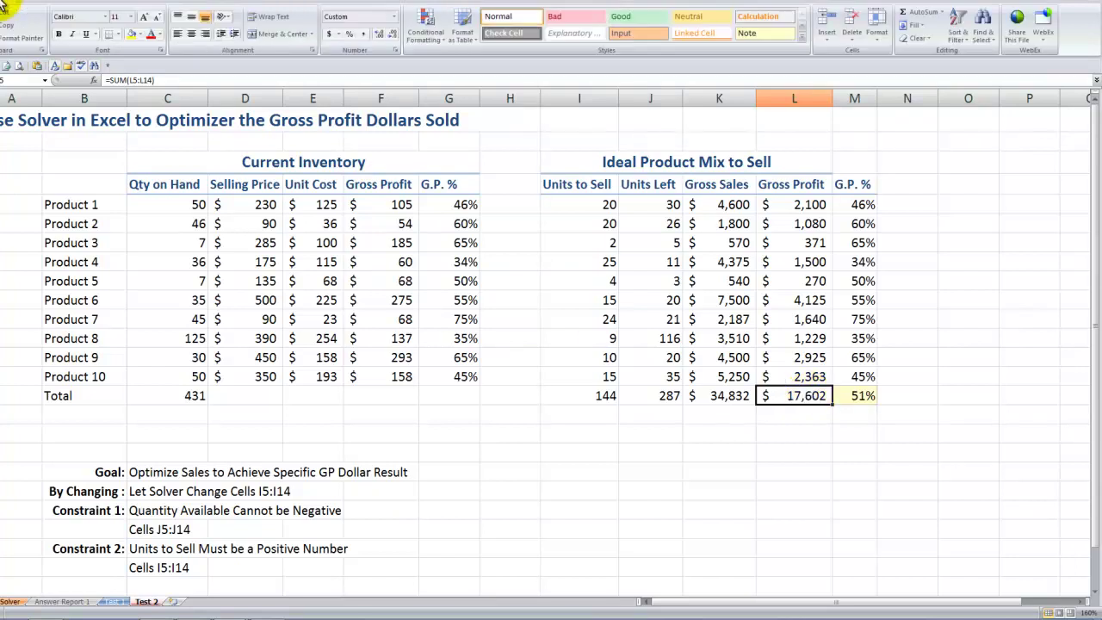
pyautogui.click(622, 17)
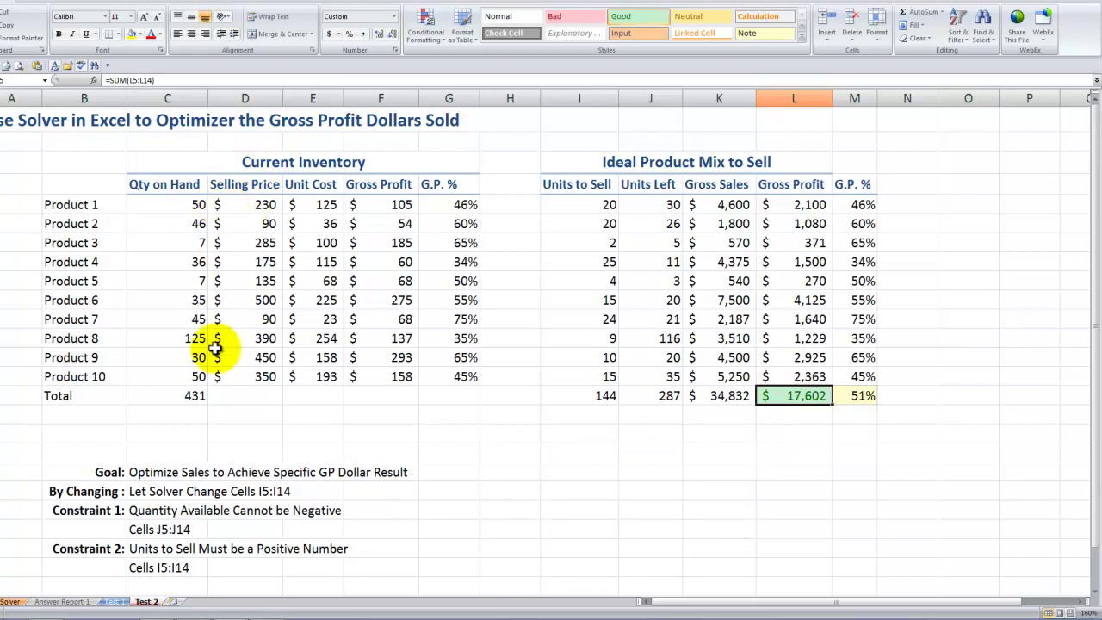
# - Add the row label "Potential" in B16, directly below Total
pyautogui.click(233, 418)
pyautogui.click(62, 418)
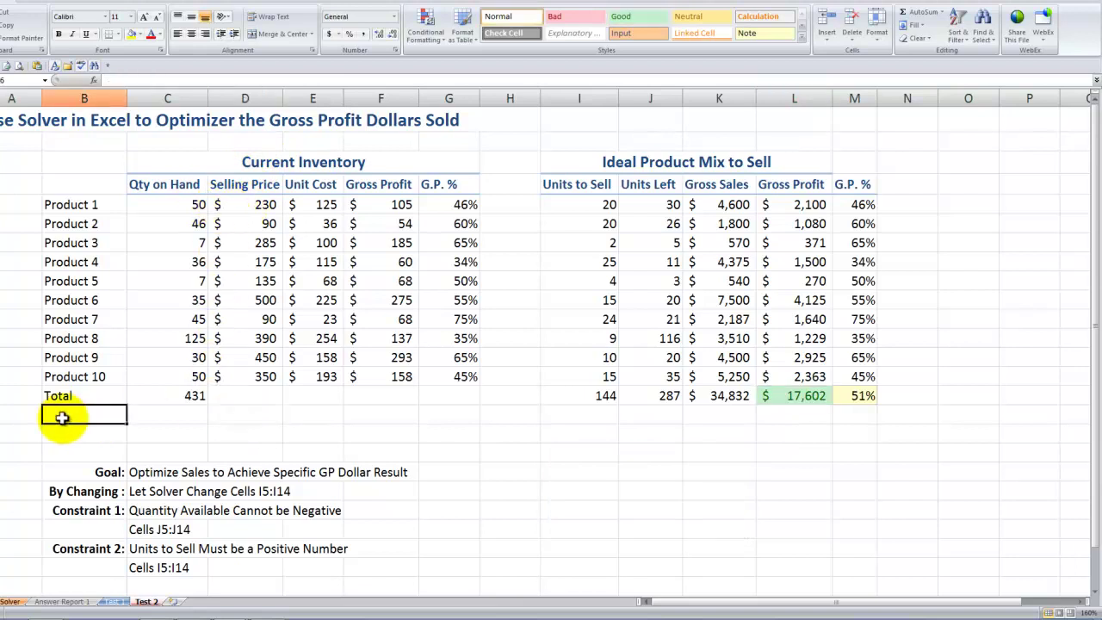
pyautogui.write('Potential')
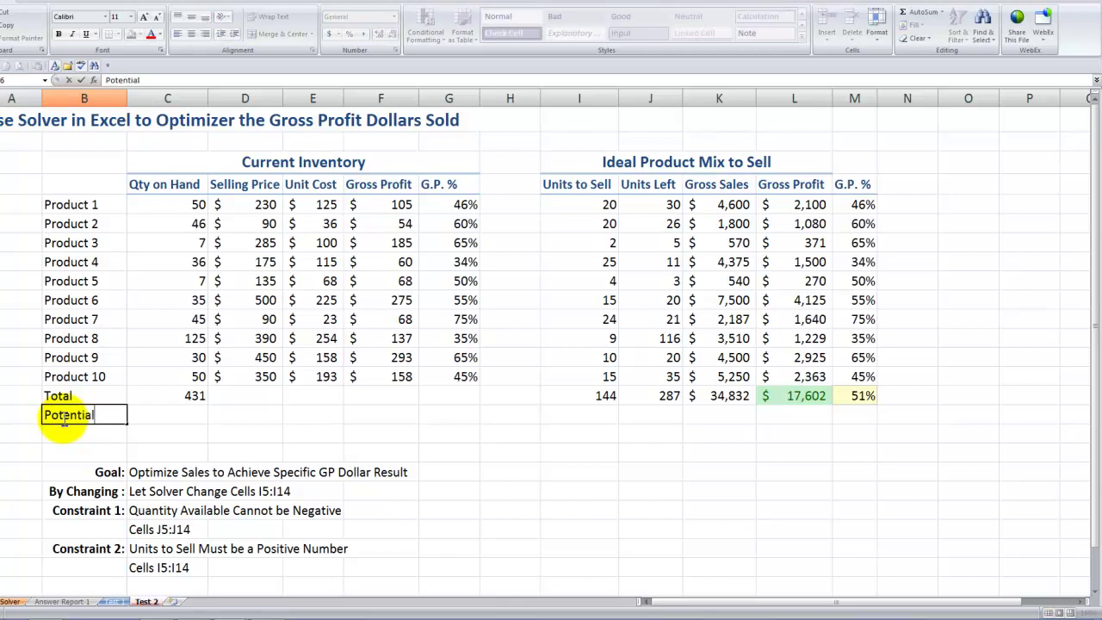
pyautogui.press('Tab')
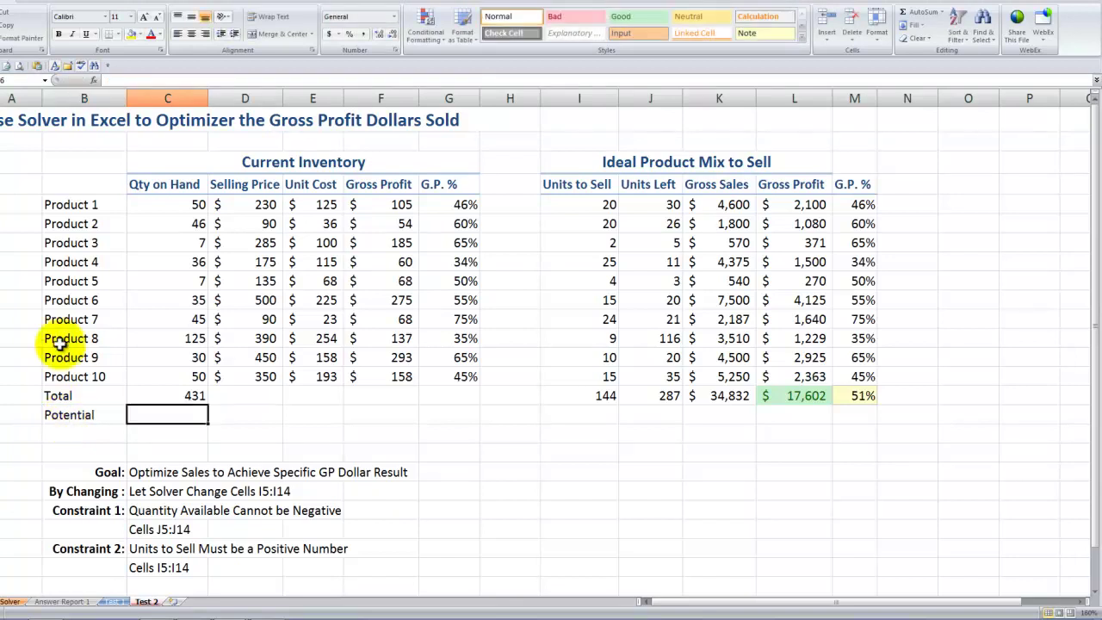
# - Review the Current Inventory columns for quantity on hand, selling price, unit cost and gross profit across all ten products
pyautogui.moveTo(173, 204); pyautogui.dragTo(197, 376)
pyautogui.moveTo(257, 202); pyautogui.dragTo(255, 376)
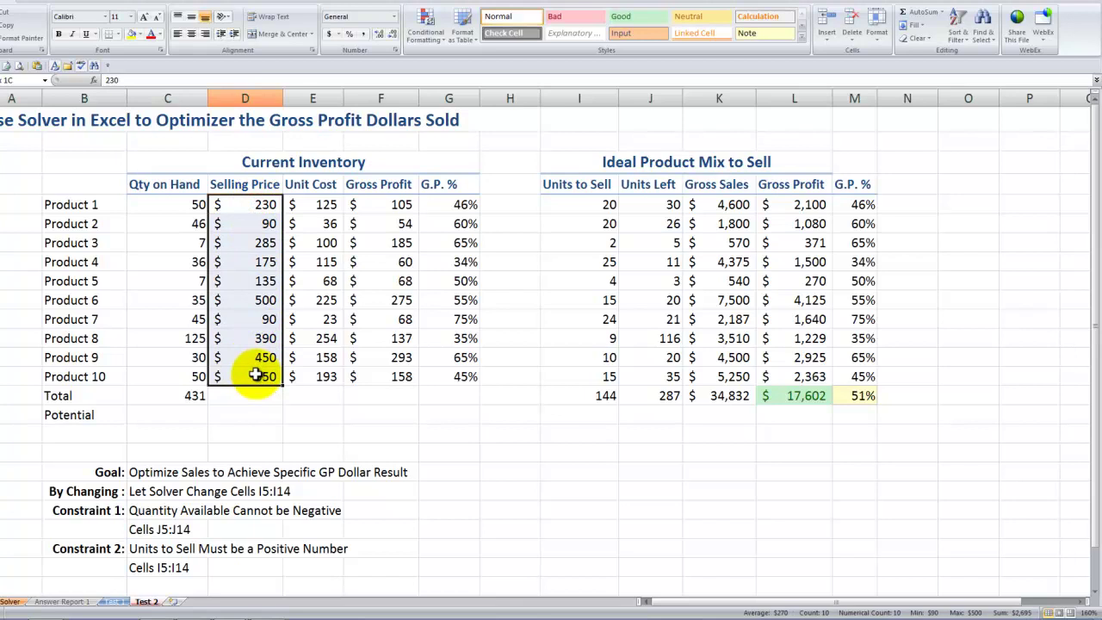
pyautogui.click(190, 204)
pyautogui.moveTo(189, 205); pyautogui.dragTo(178, 378)
pyautogui.moveTo(315, 205); pyautogui.dragTo(318, 377)
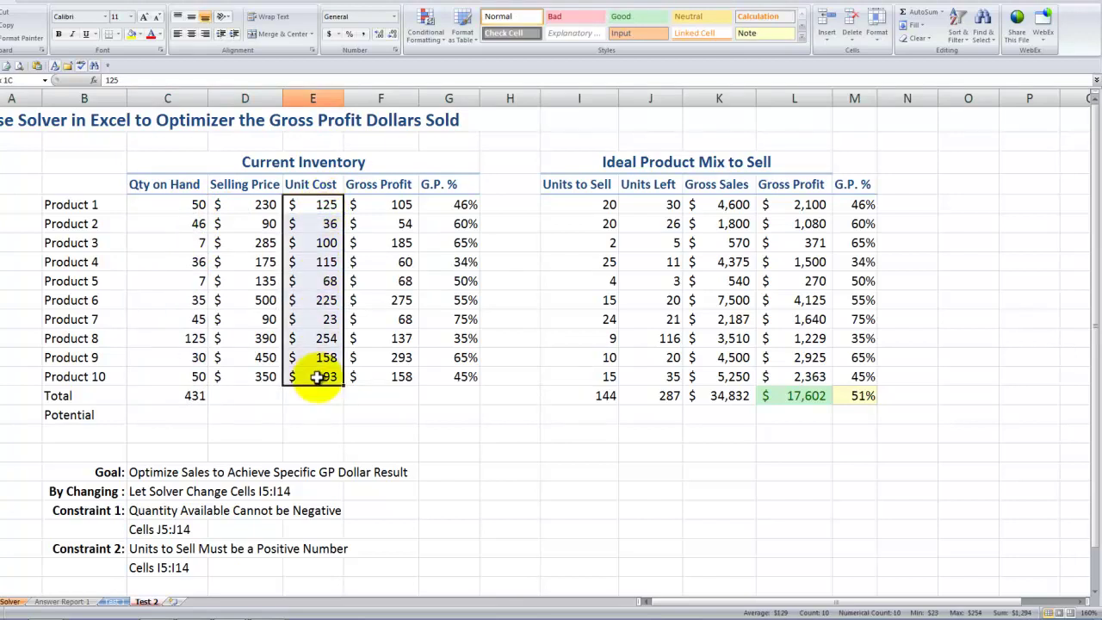
pyautogui.moveTo(401, 205); pyautogui.dragTo(401, 377)
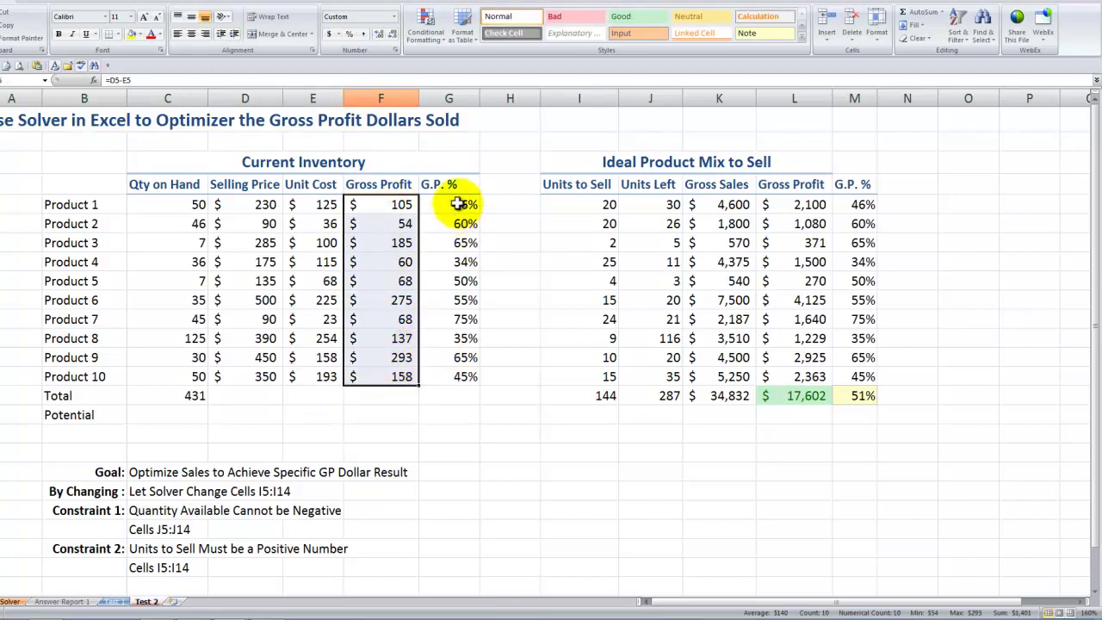
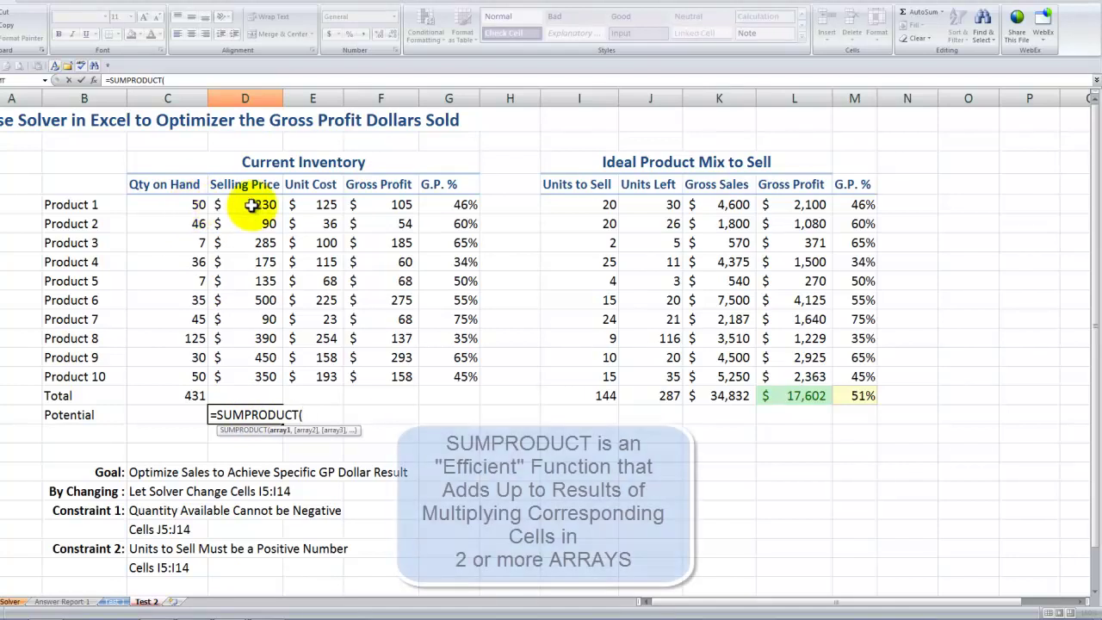
# - Complete the SUMPRODUCT formula in D16 with the absolute quantity range $C$5:$C$14 and the selling price range D5:D14
pyautogui.hotkey('ctrl', 'a')
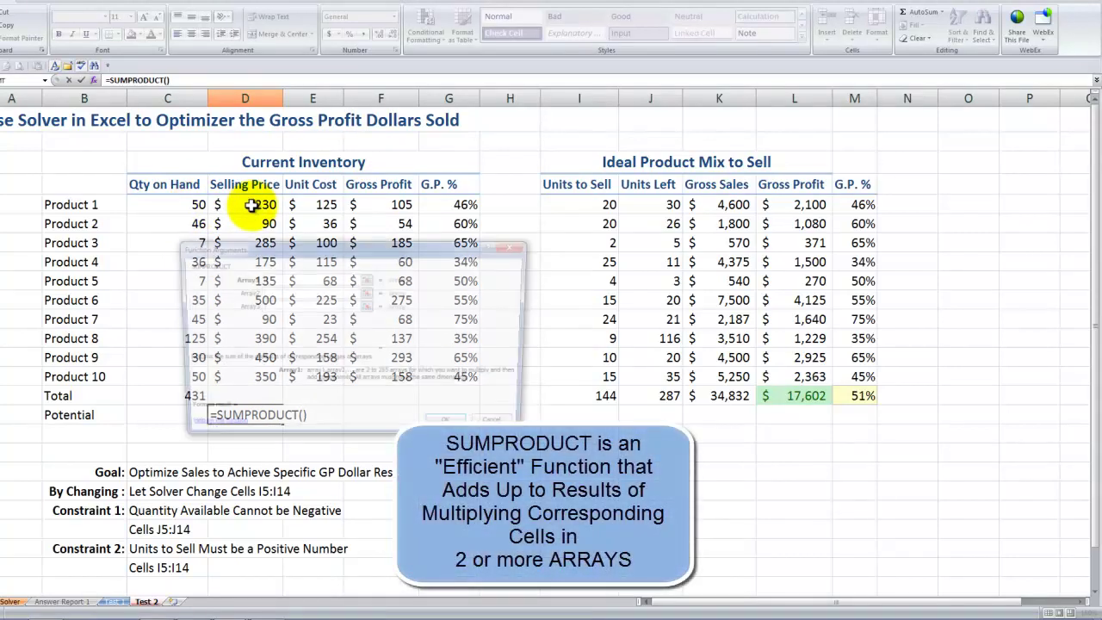
pyautogui.moveTo(341, 254); pyautogui.dragTo(561, 201)
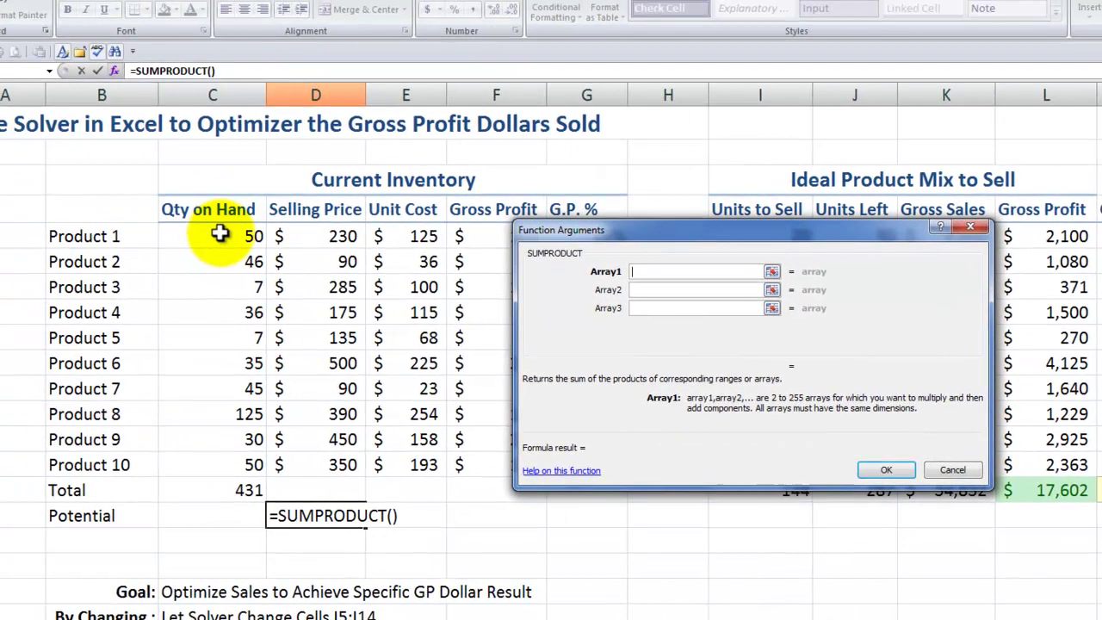
pyautogui.moveTo(220, 233); pyautogui.dragTo(216, 460)
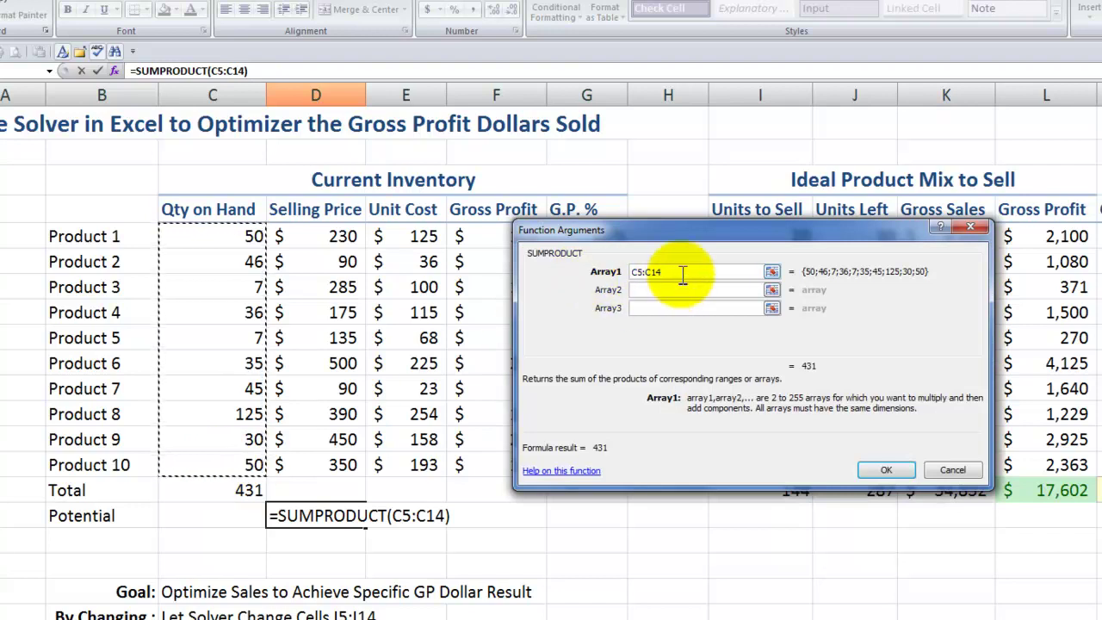
pyautogui.press('F4')
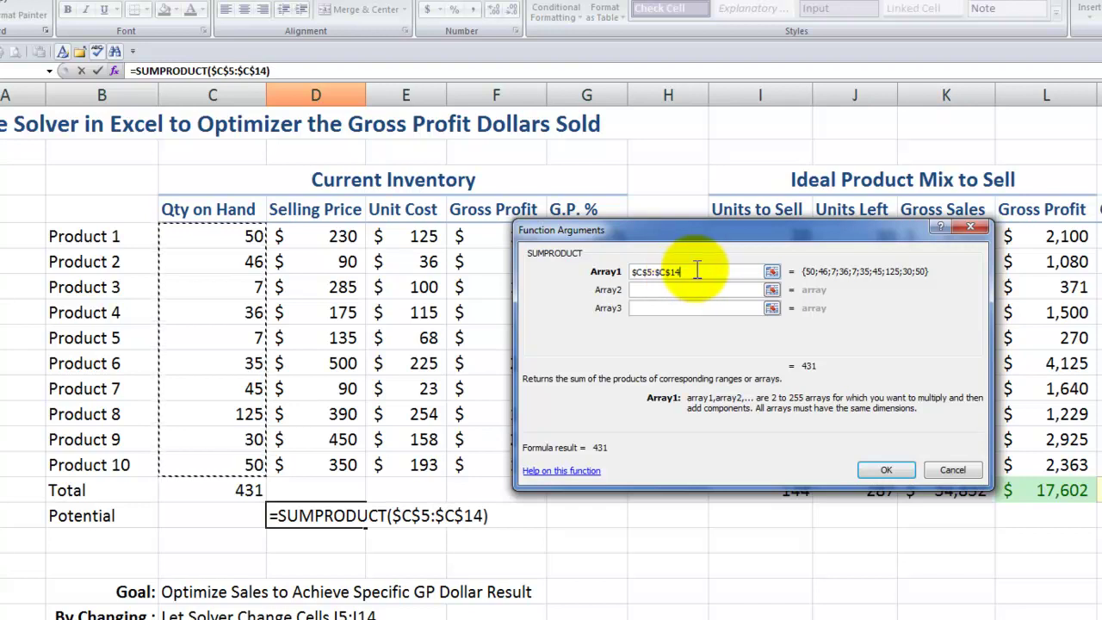
pyautogui.click(640, 293)
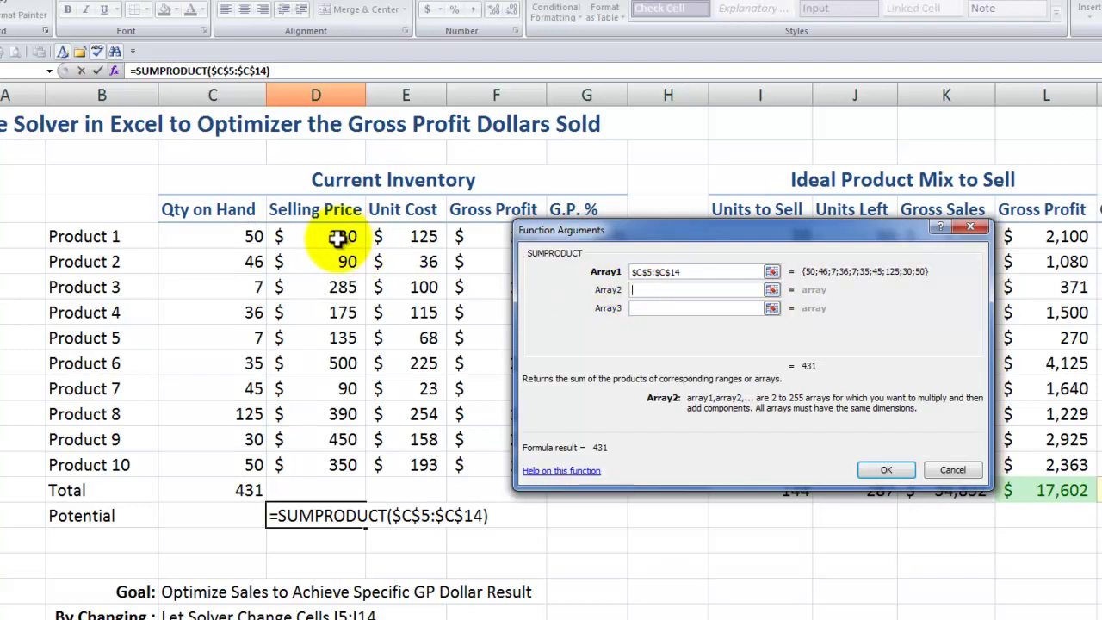
pyautogui.moveTo(340, 237); pyautogui.dragTo(321, 456)
pyautogui.click(878, 467)
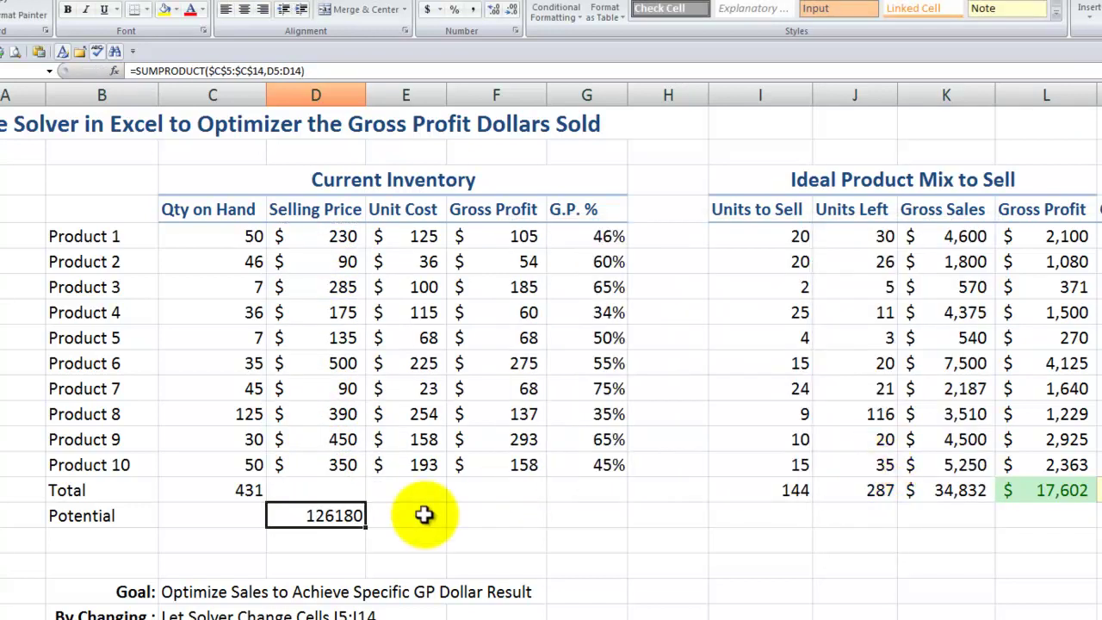
# - Format the potential sales value in D16 as currency with no decimals
pyautogui.rightClick(319, 516)
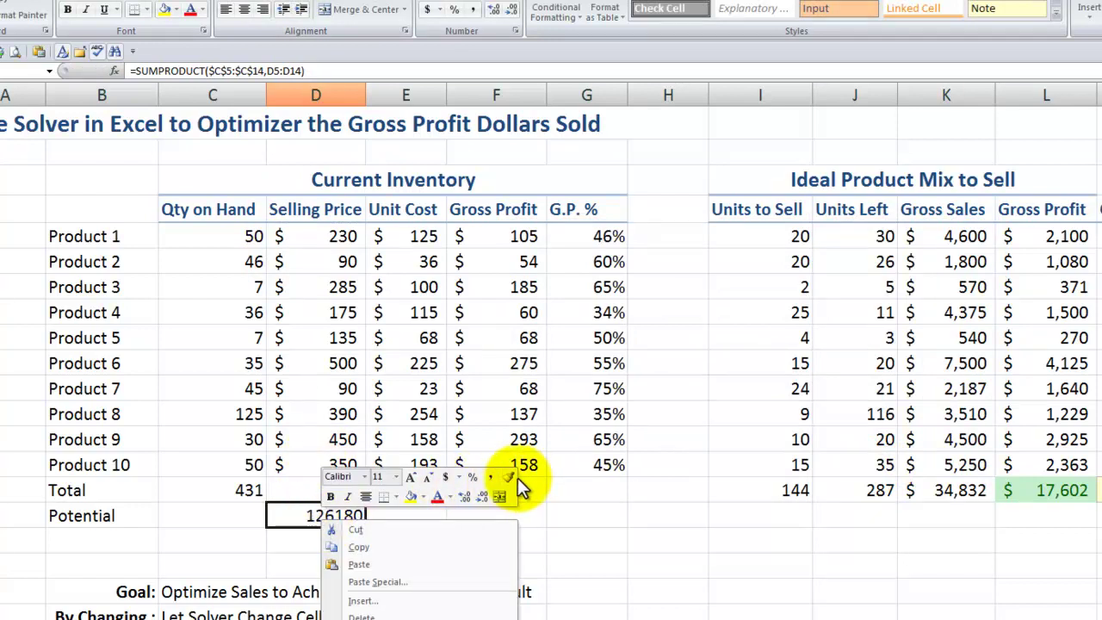
pyautogui.click(448, 480)
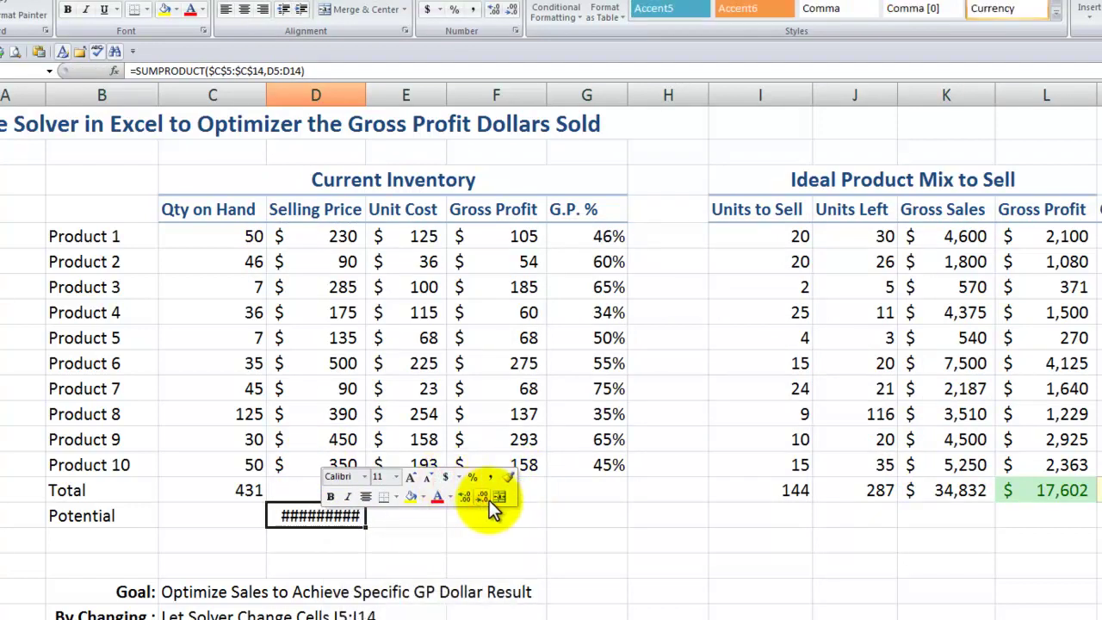
pyautogui.click(485, 498)
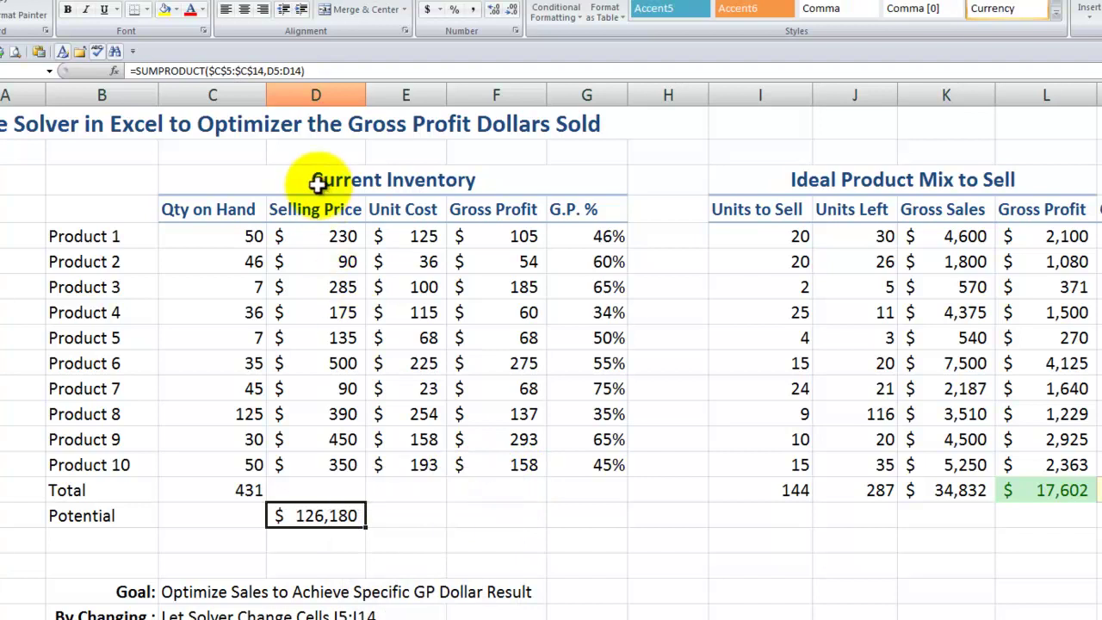
# - Copy the Potential SUMPRODUCT formula from D16 across to the Unit Cost and Gross Profit columns in E16:F16
pyautogui.click(236, 237)
pyautogui.moveTo(235, 237); pyautogui.dragTo(233, 457)
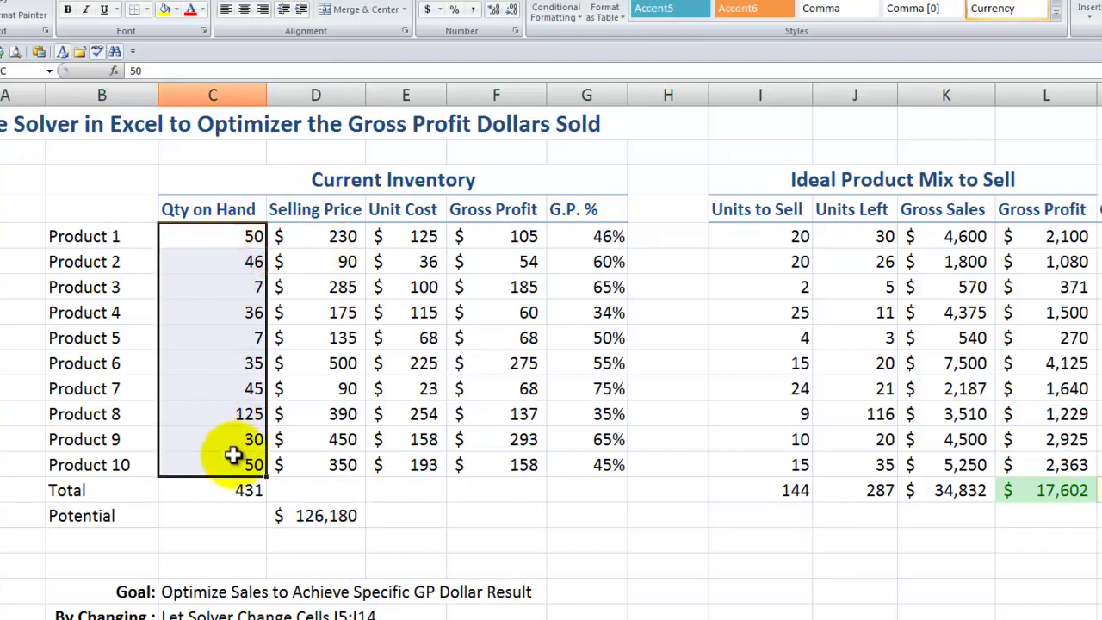
pyautogui.click(332, 514)
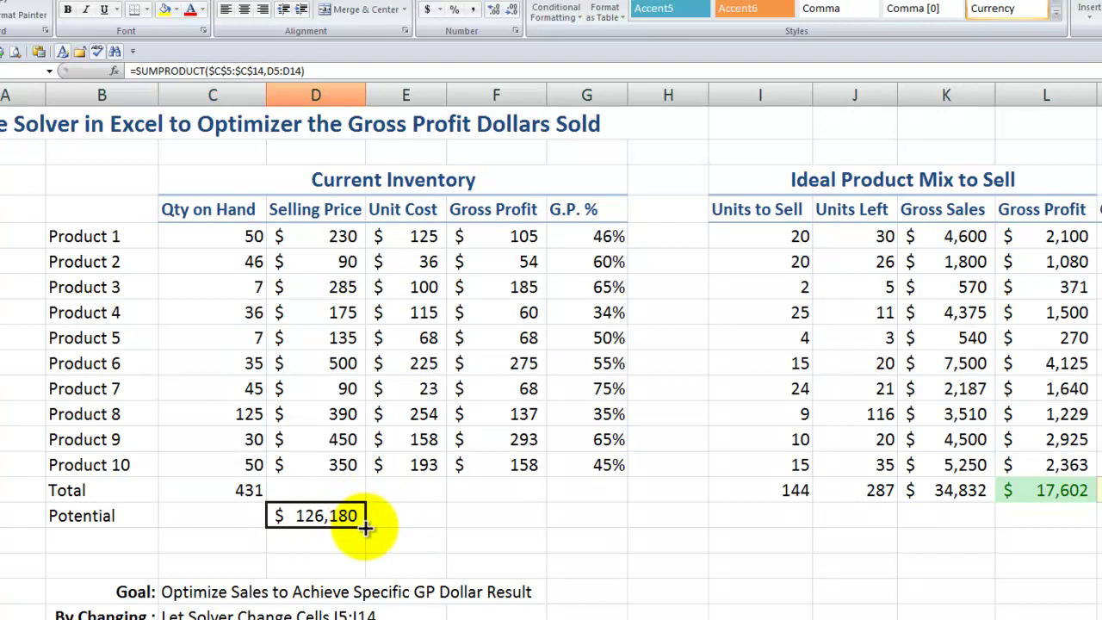
pyautogui.doubleClick(358, 519)
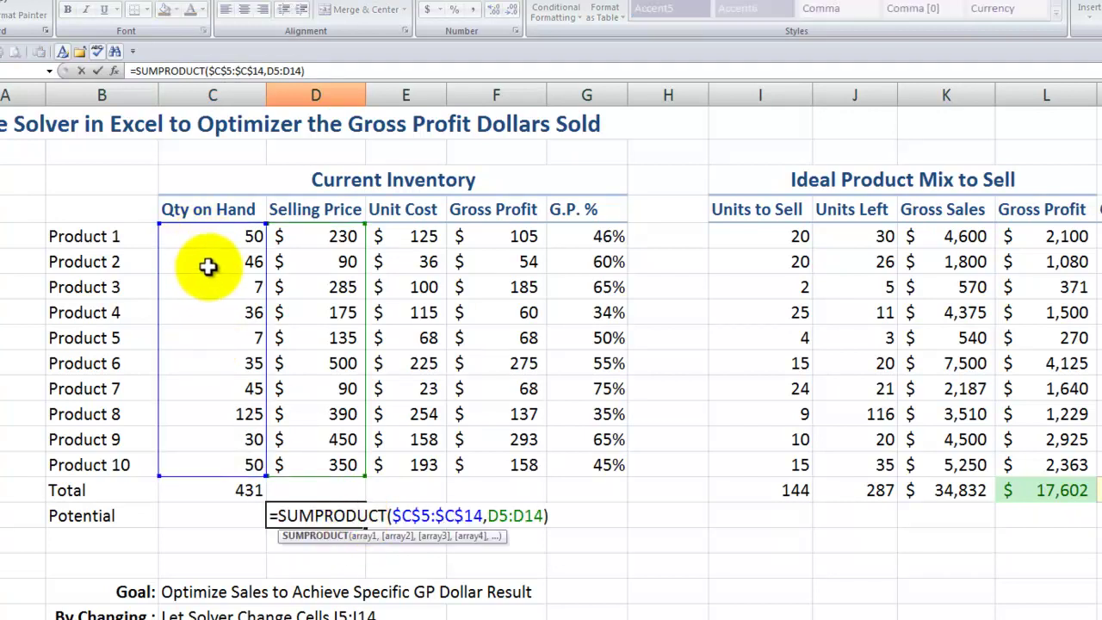
pyautogui.press('Escape')
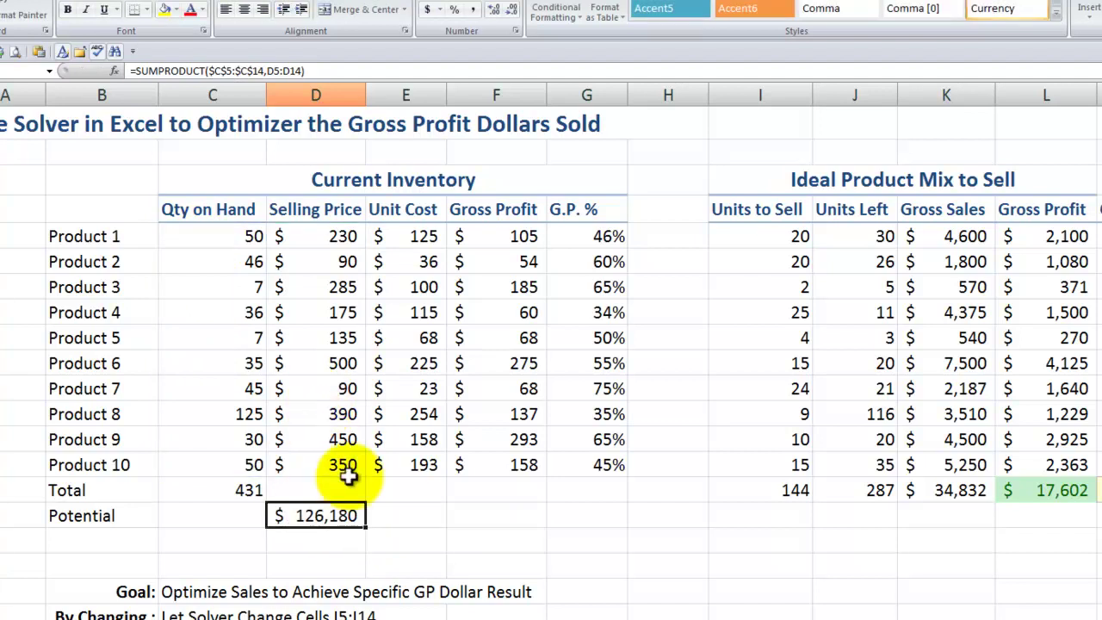
pyautogui.moveTo(369, 525); pyautogui.dragTo(411, 520)
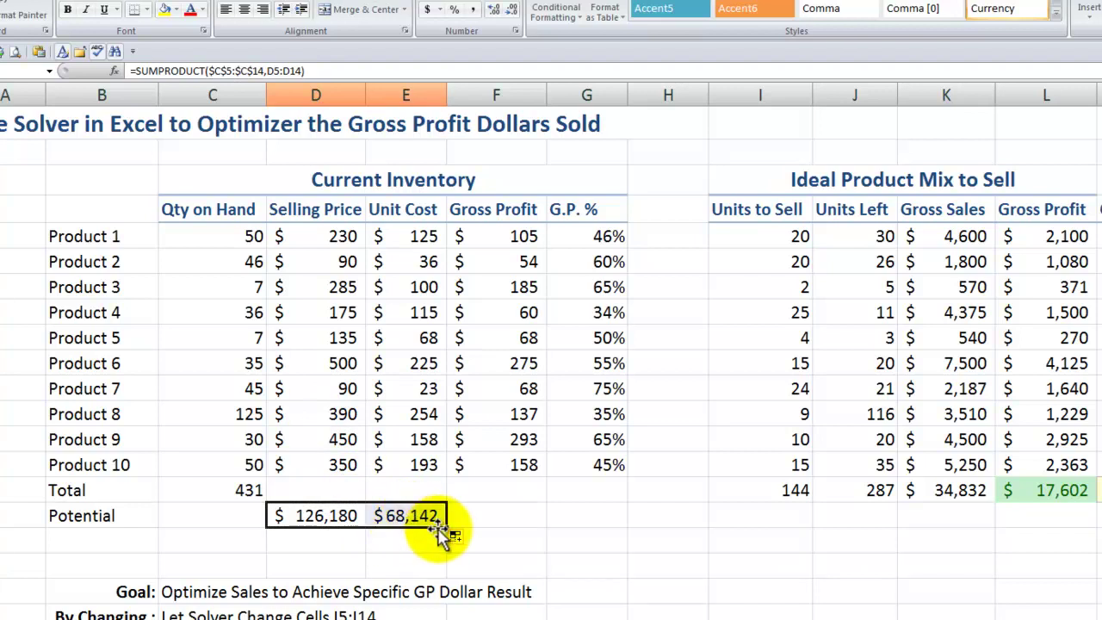
pyautogui.moveTo(448, 529); pyautogui.dragTo(525, 528)
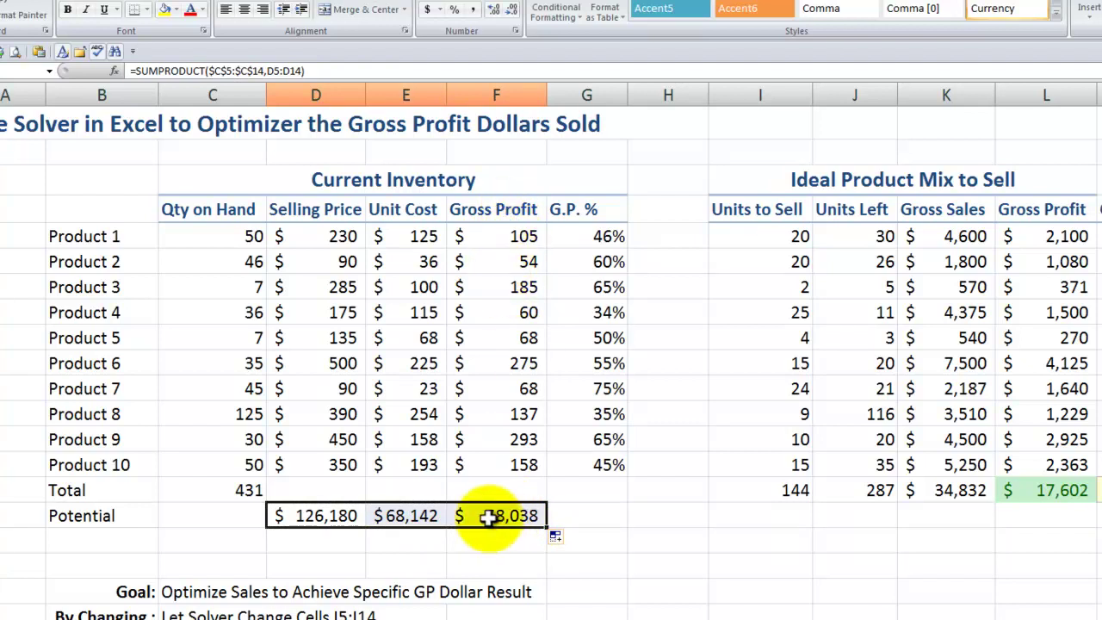
# - Copy the G.P. % formula from G14 into the Potential row at G16, giving =F16/D16
pyautogui.click(577, 517)
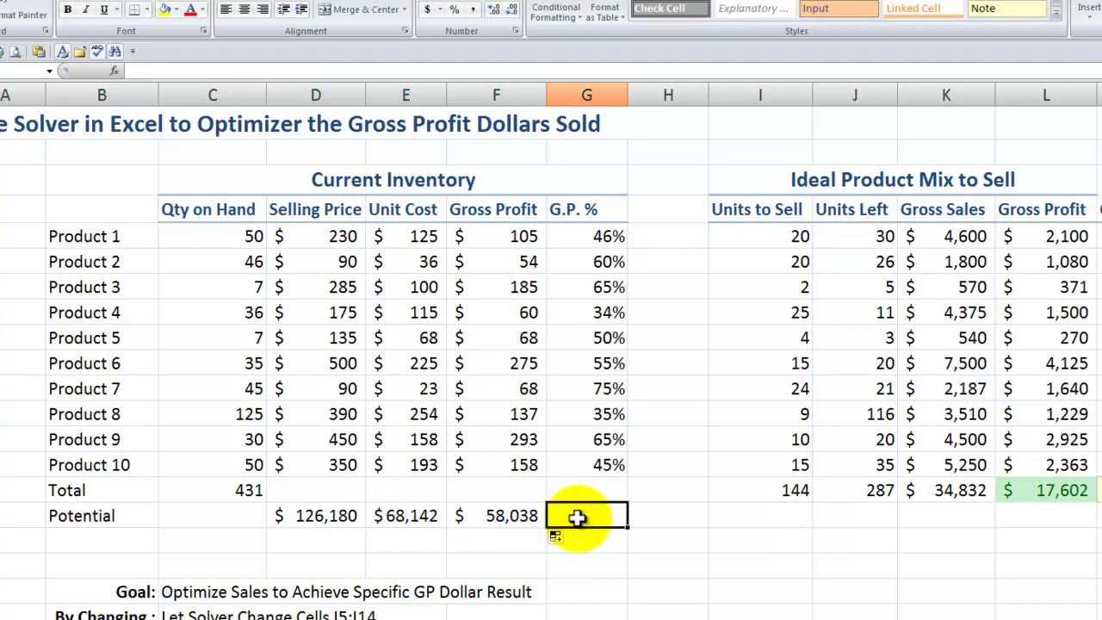
pyautogui.click(600, 466)
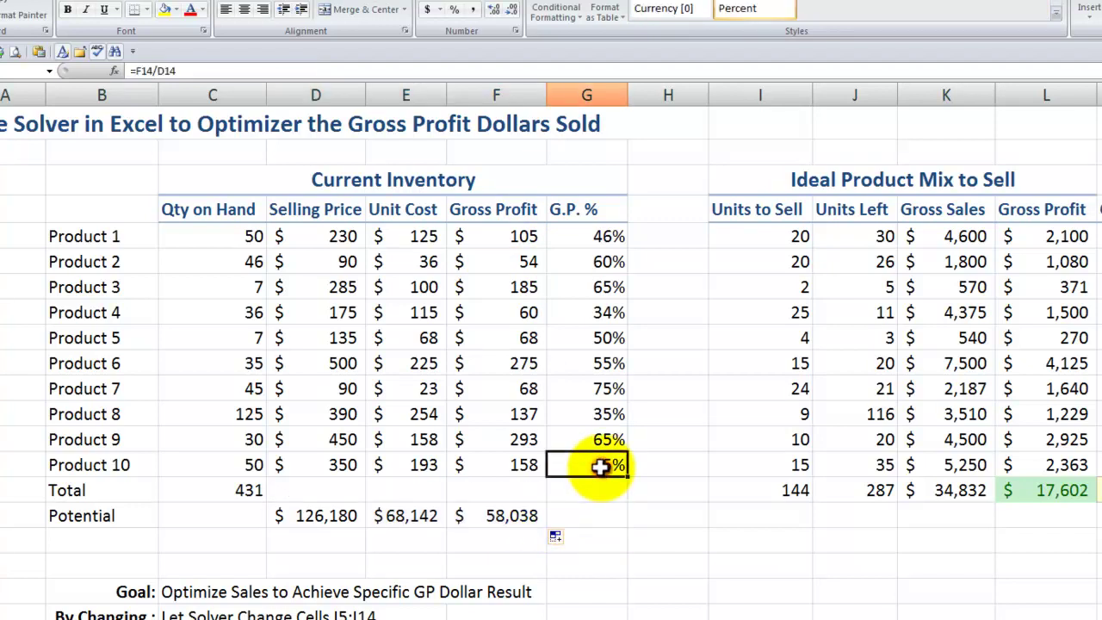
pyautogui.doubleClick(601, 466)
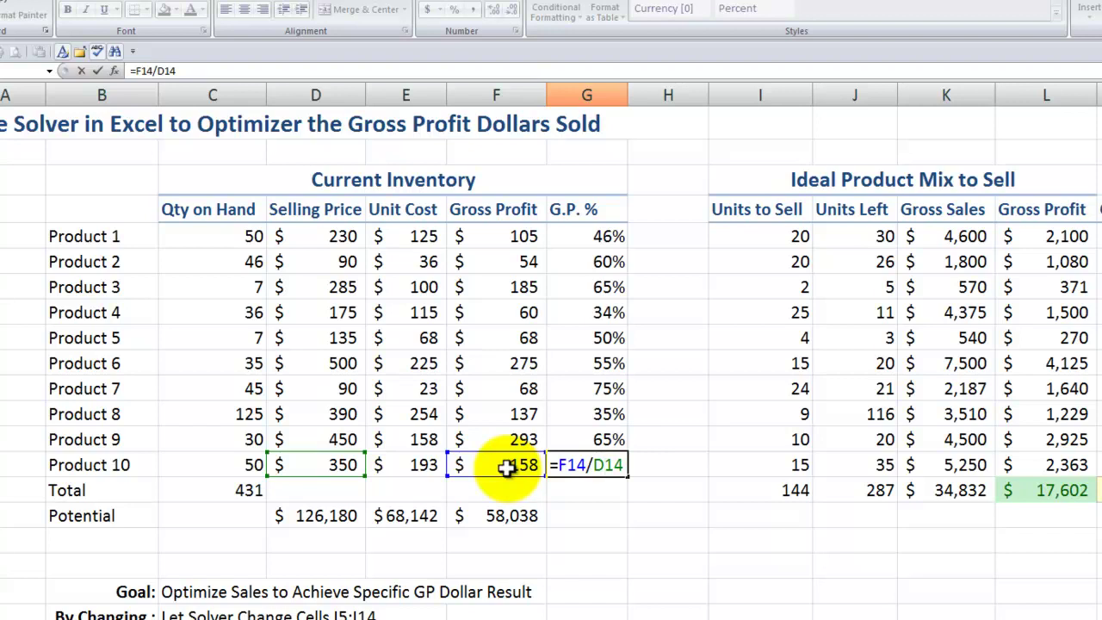
pyautogui.hotkey('ctrl', 'Return')
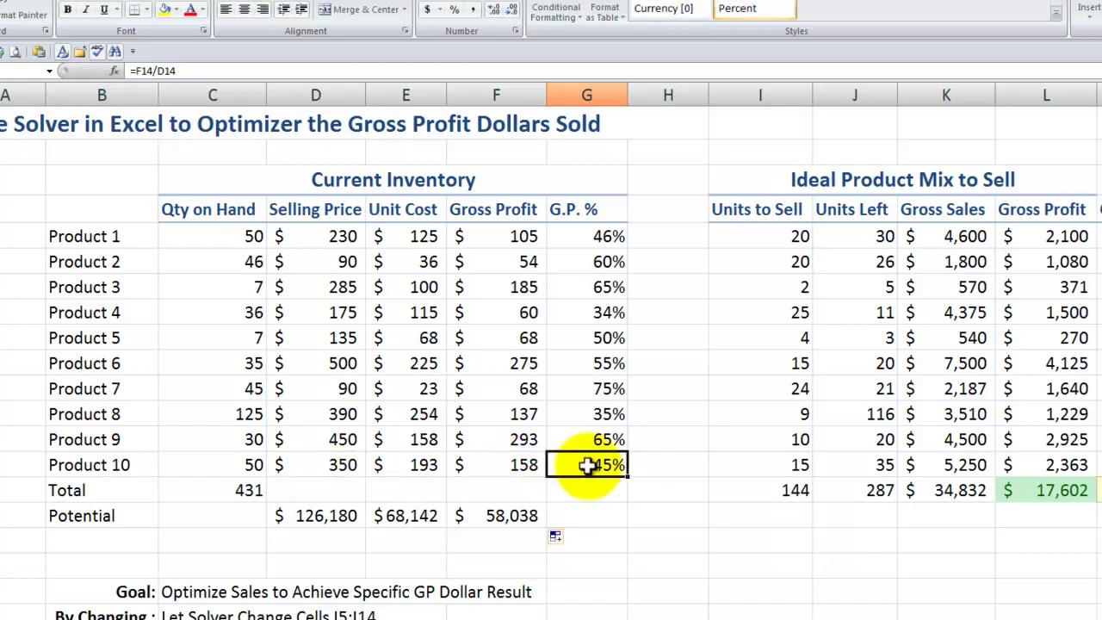
pyautogui.moveTo(591, 479); pyautogui.dragTo(589, 514)
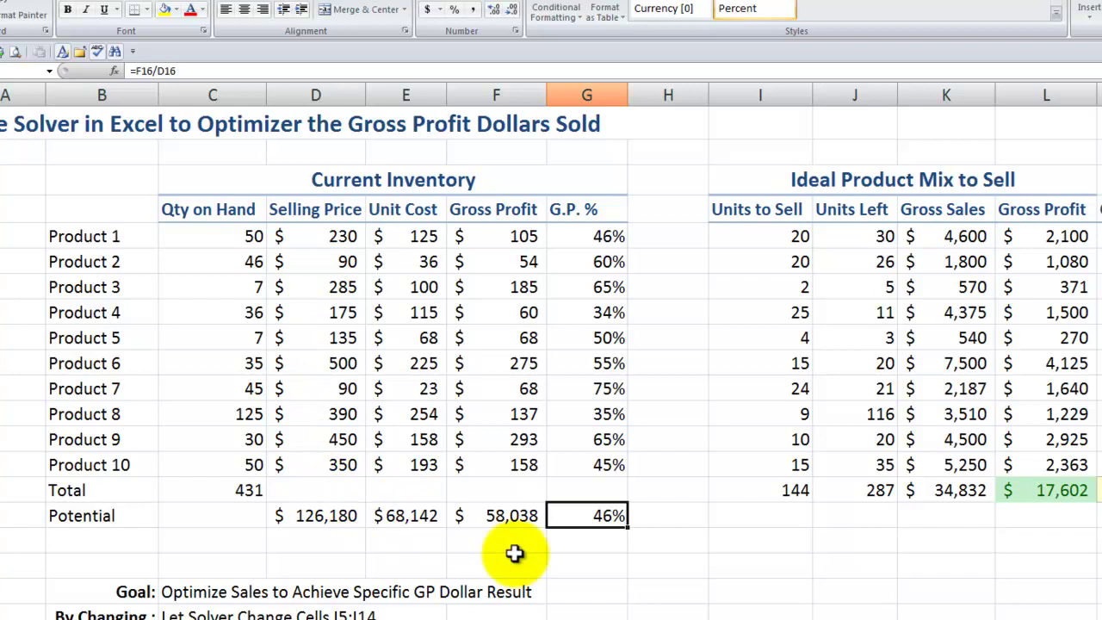
# - Enter the gross profit target of 25000 in L17, below the Ideal Product Mix gross profit total
pyautogui.click(501, 516)
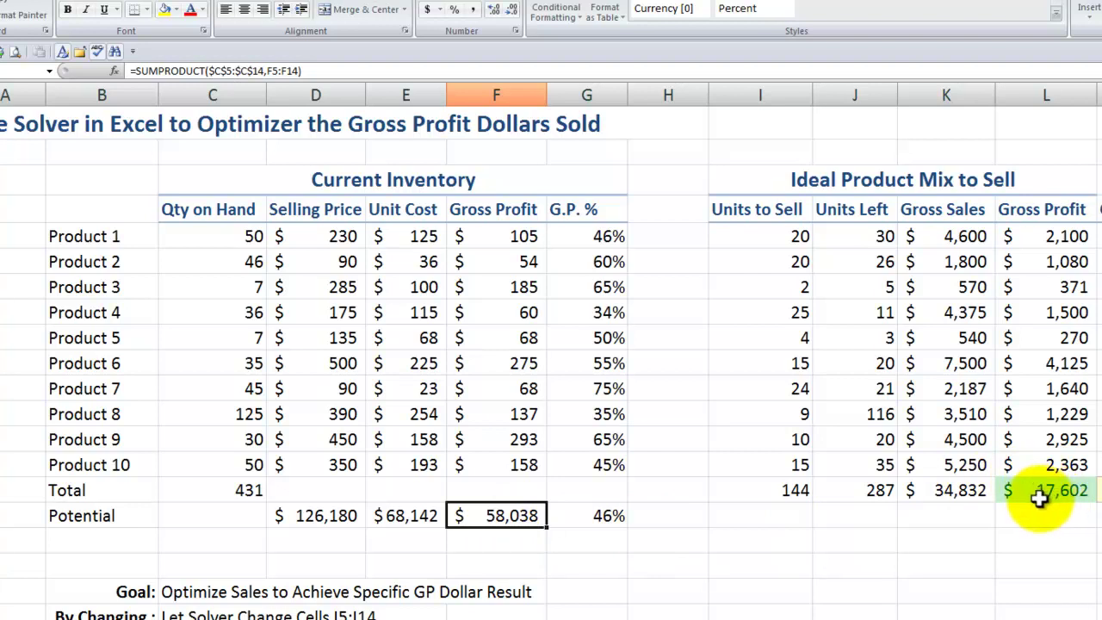
pyautogui.click(1043, 544)
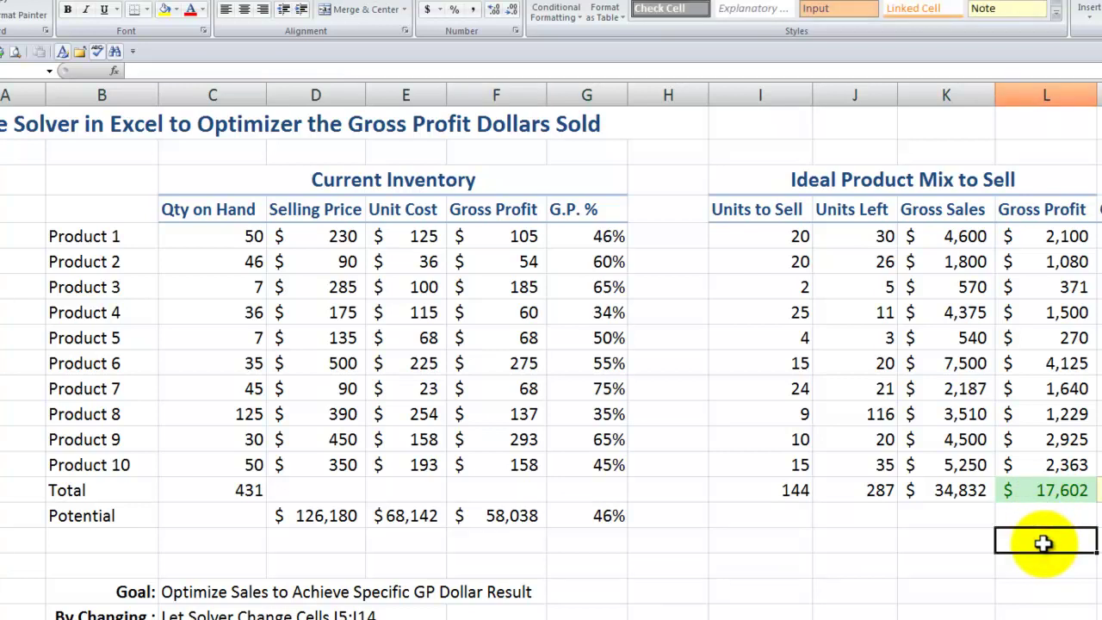
pyautogui.write('25000')
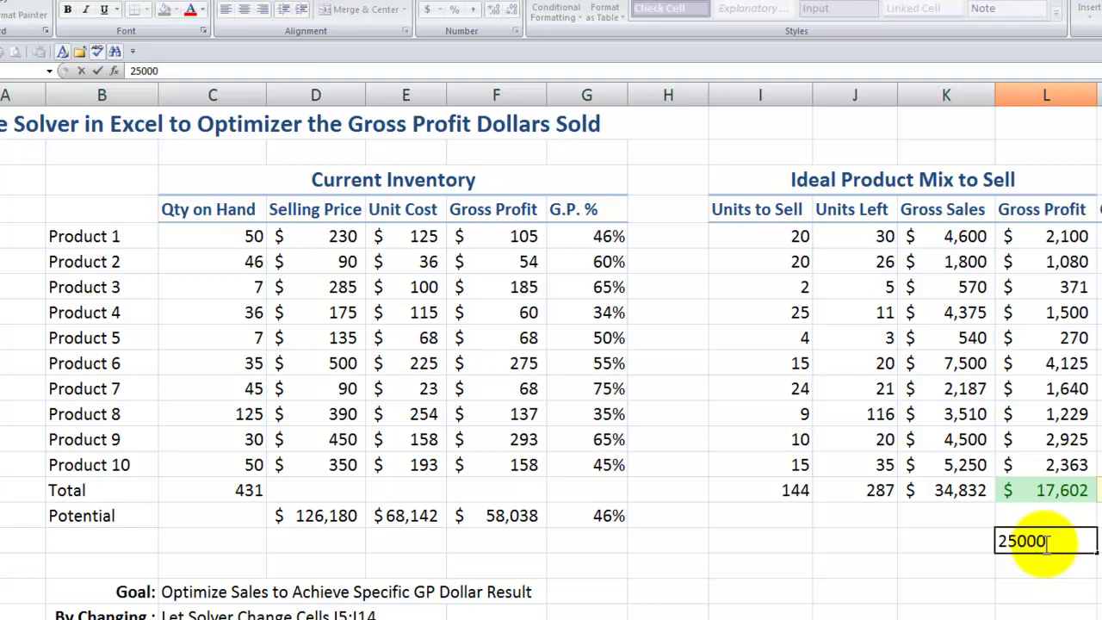
pyautogui.press('Escape')
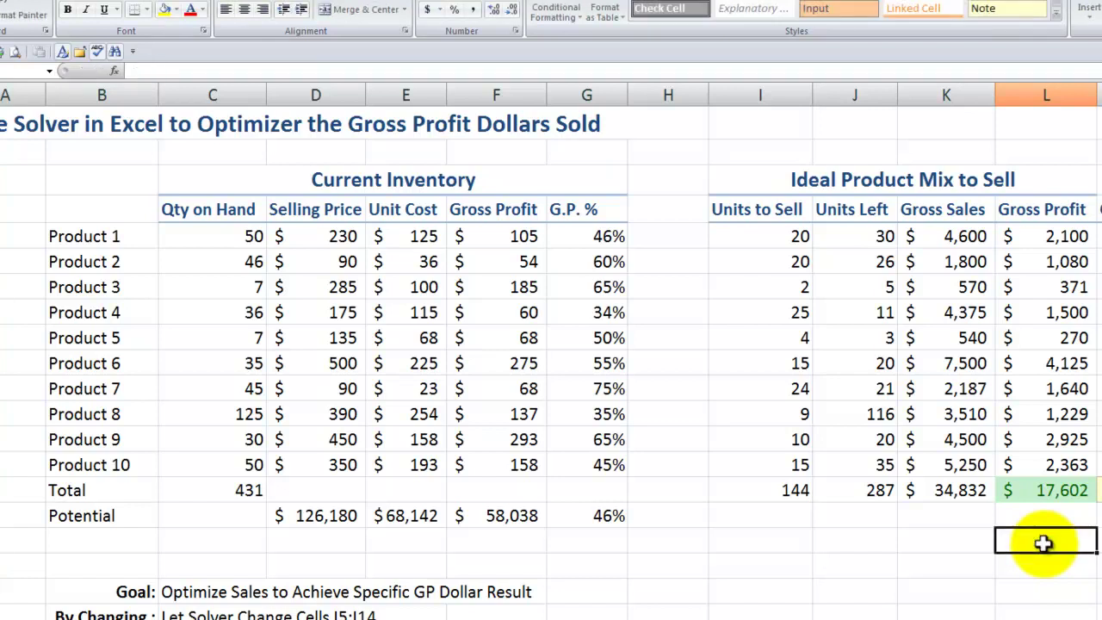
pyautogui.write('25000')
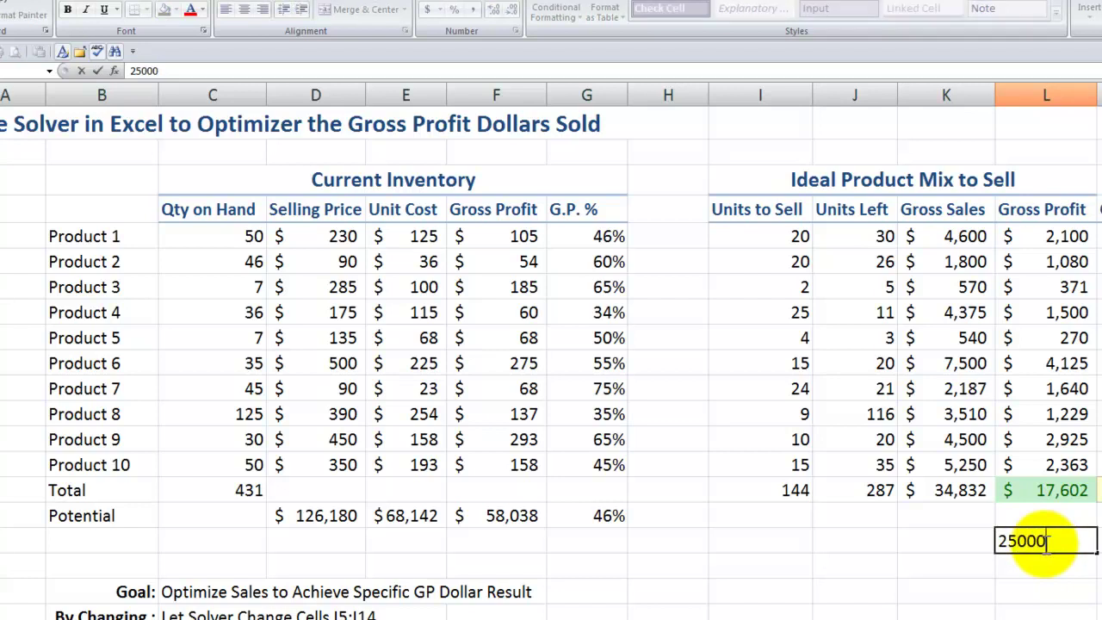
pyautogui.press('Return')
# - Start Solver with the gross profit total L15 as the target cell, equal to a value of 25000
pyautogui.click(1058, 488)
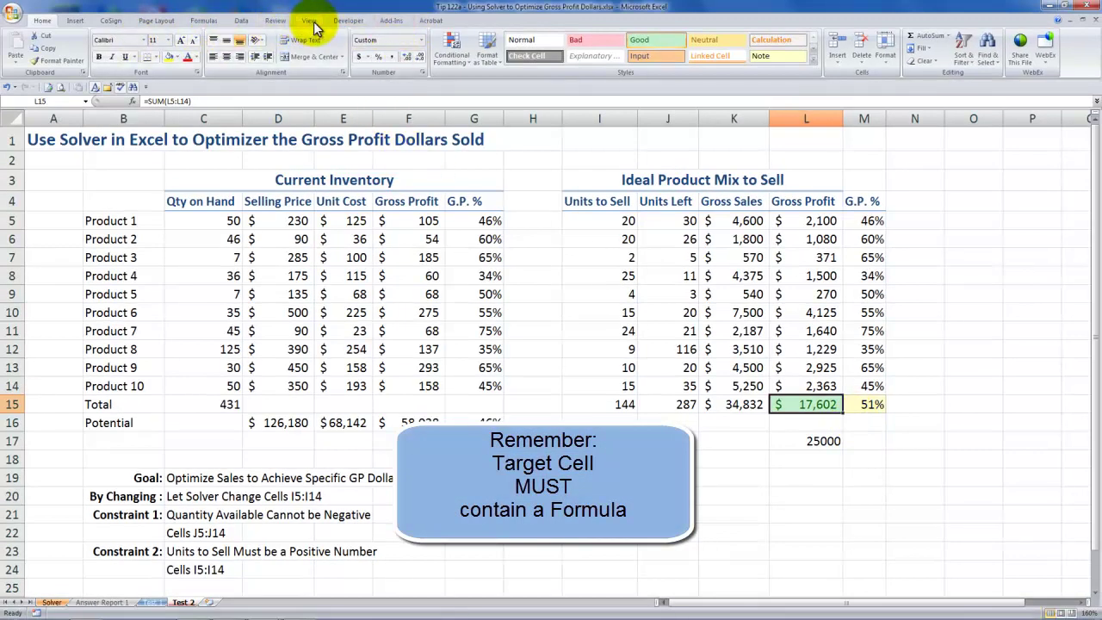
pyautogui.click(244, 20)
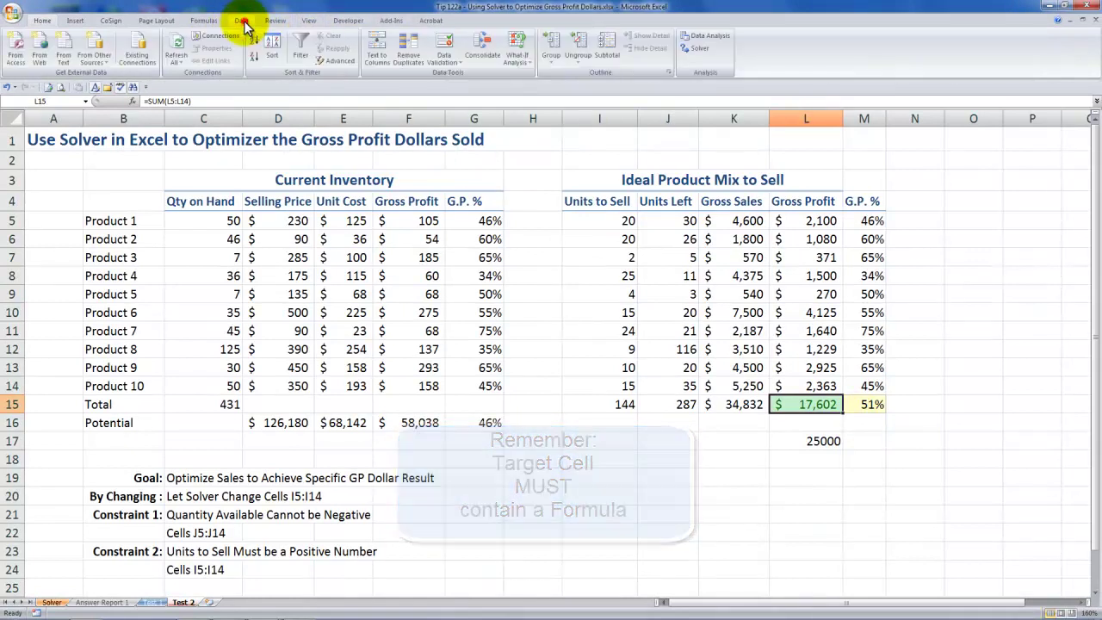
pyautogui.click(700, 50)
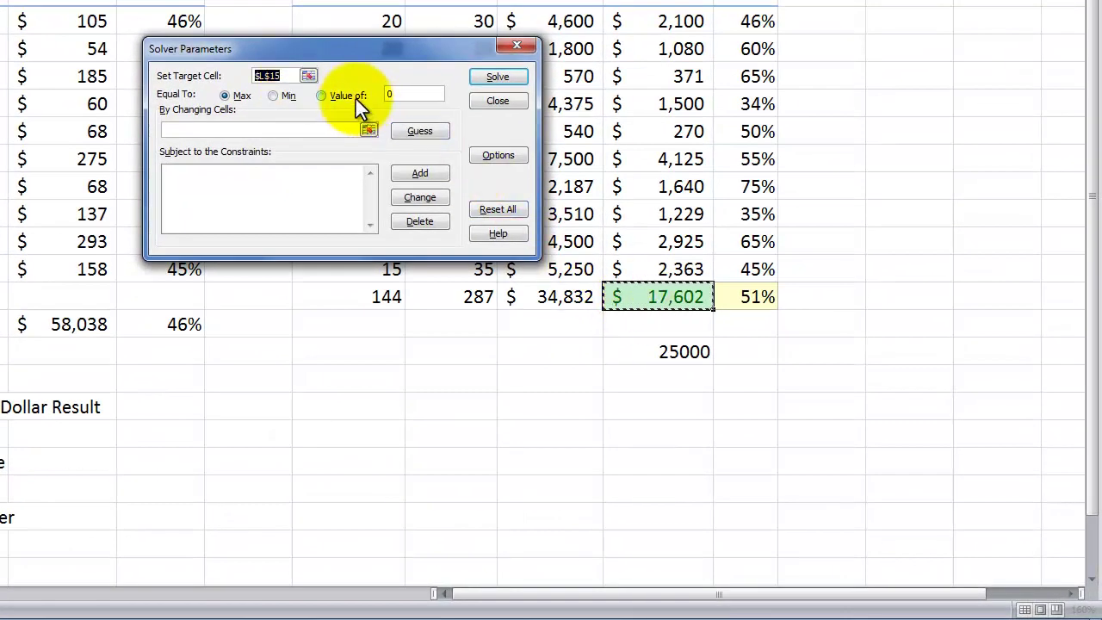
pyautogui.click(320, 95)
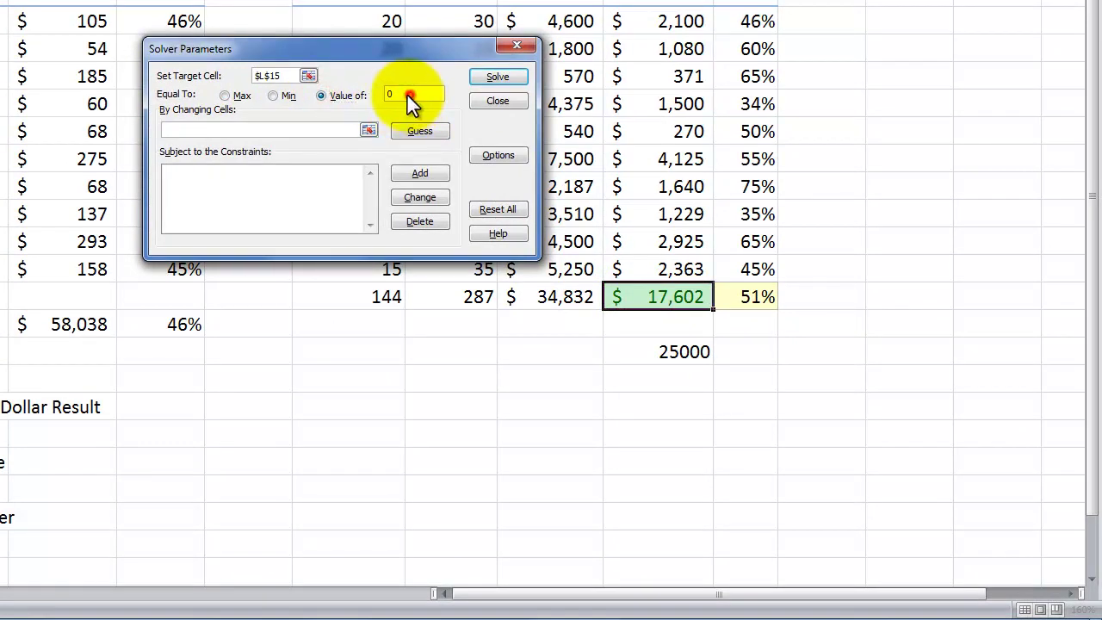
pyautogui.doubleClick(409, 95)
pyautogui.write('25000')
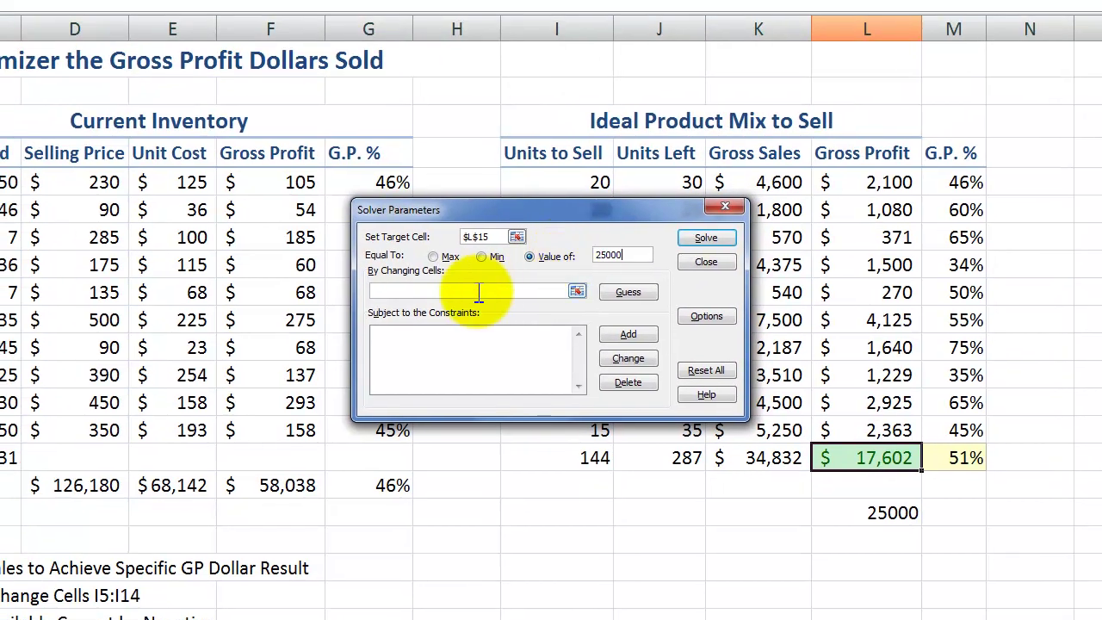
# - Set Solver's changing cells to the Units to Sell range $I$5:$I$14
pyautogui.click(222, 143)
pyautogui.moveTo(465, 206); pyautogui.dragTo(234, 202)
pyautogui.moveTo(600, 172); pyautogui.dragTo(586, 420)
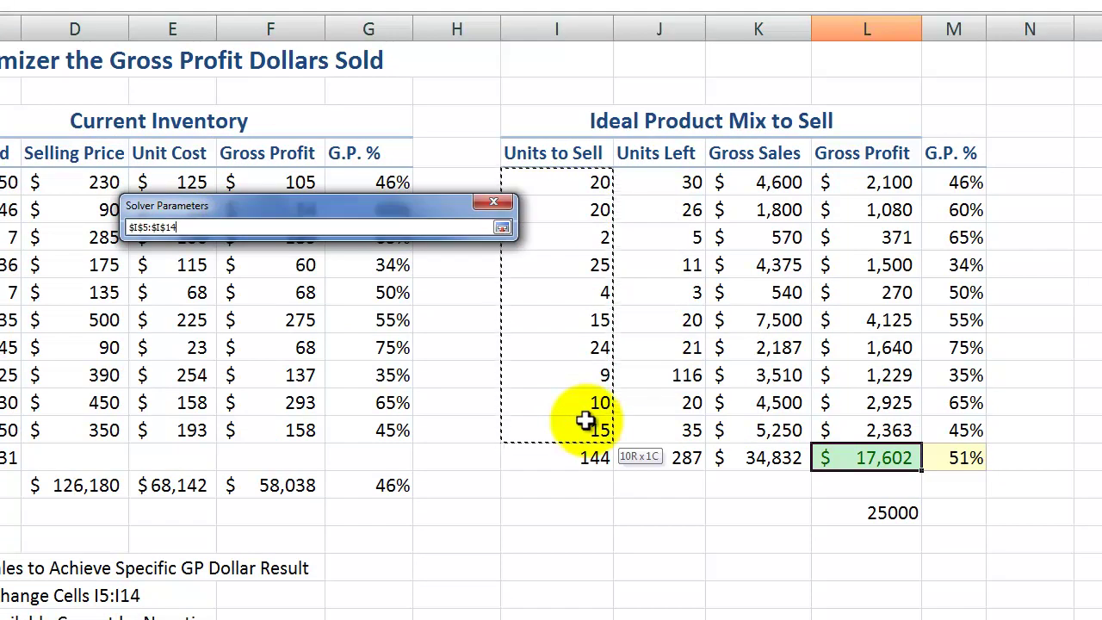
pyautogui.press('Return')
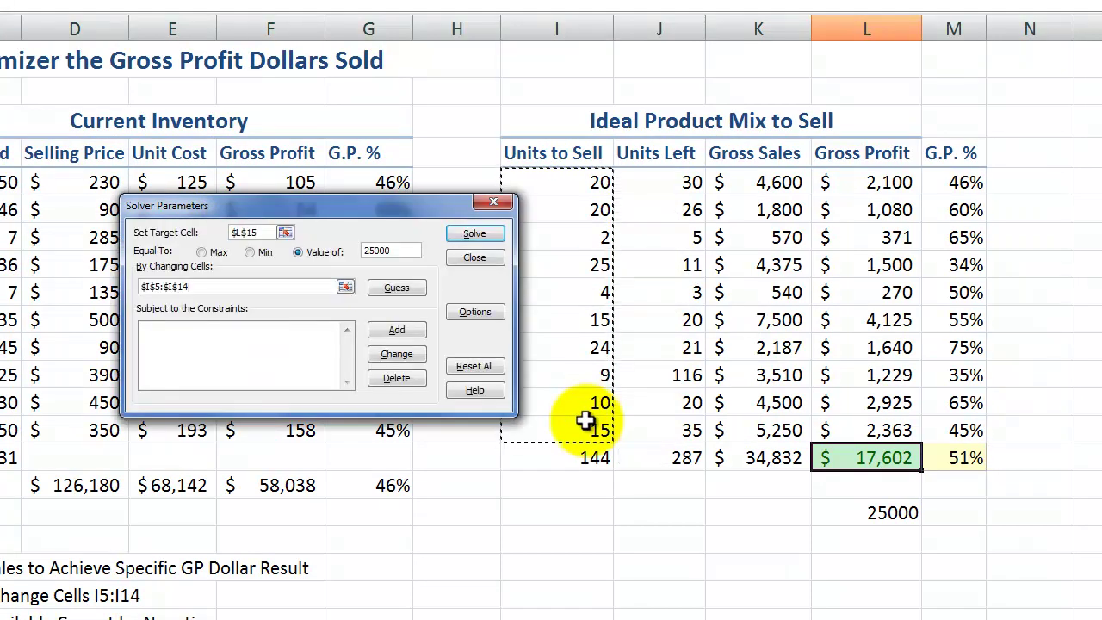
# - Add a Solver constraint that the Units to Sell range $I$5:$I$14 is >= 0
pyautogui.click(154, 329)
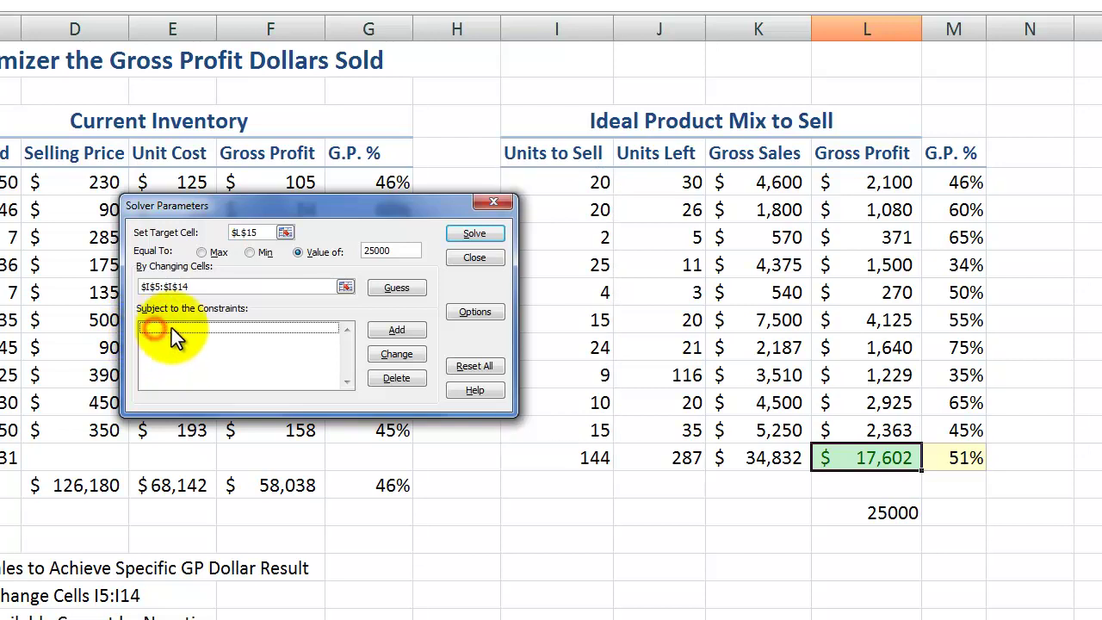
pyautogui.click(398, 331)
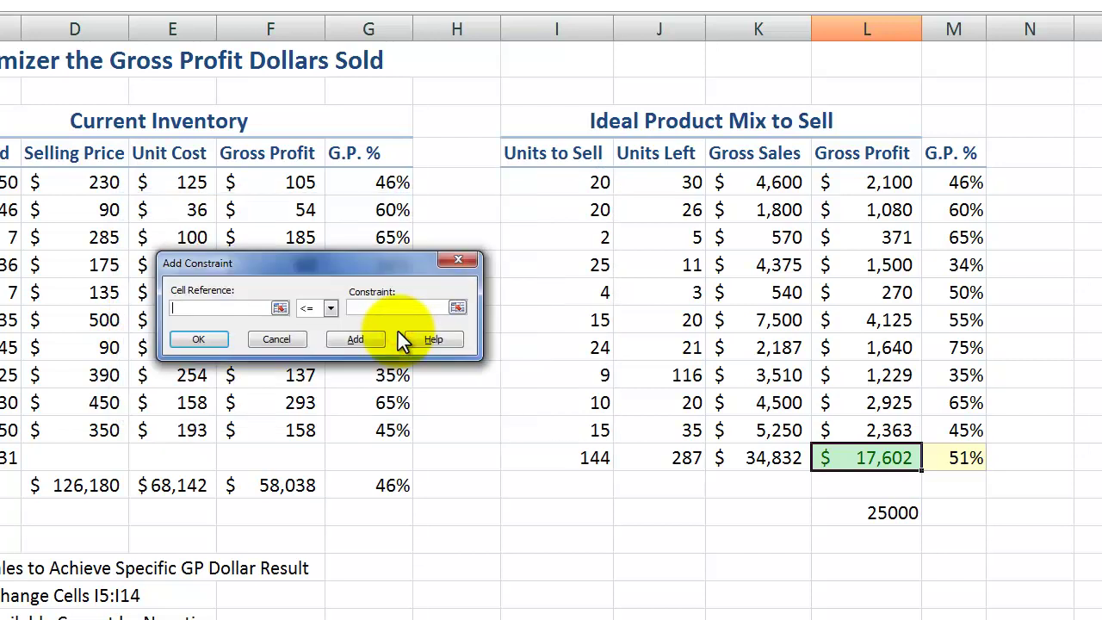
pyautogui.click(220, 308)
pyautogui.moveTo(571, 179); pyautogui.dragTo(568, 429)
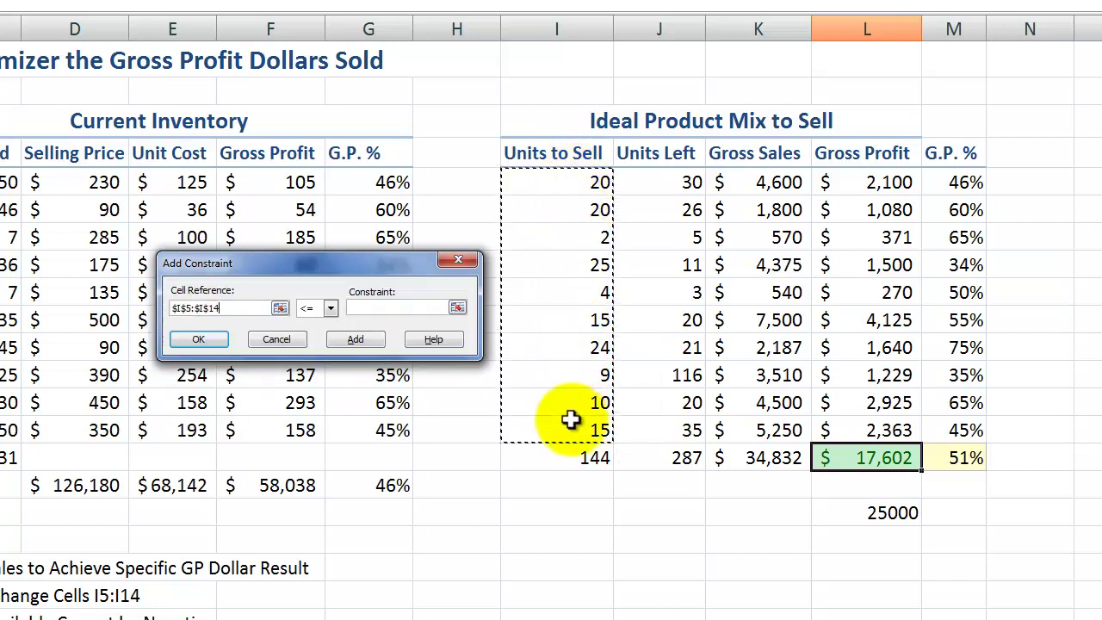
pyautogui.click(332, 309)
pyautogui.click(323, 348)
pyautogui.click(372, 310)
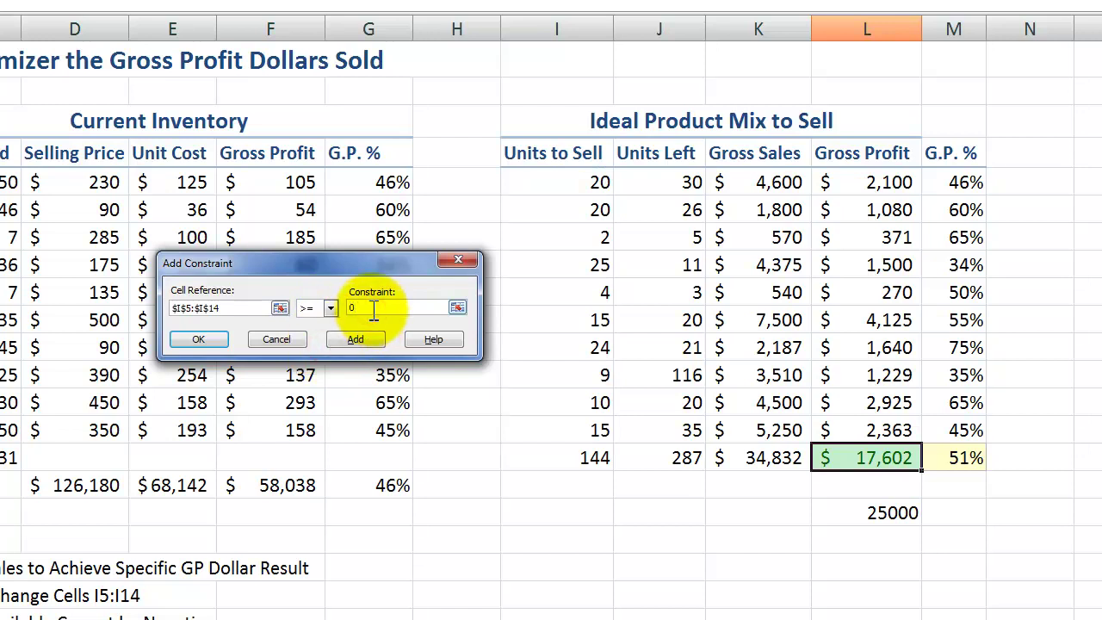
pyautogui.click(355, 340)
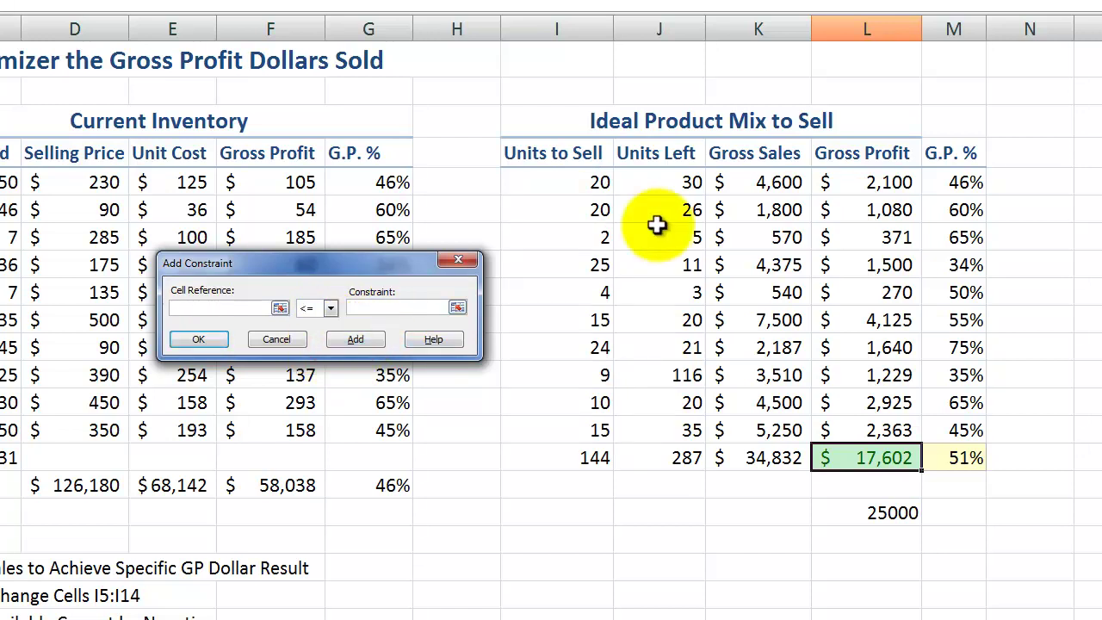
# - Add a final constraint that the Units Left range $J$5:$J$14 is >= 0 and return to the Solver parameters
pyautogui.moveTo(686, 182); pyautogui.dragTo(694, 431)
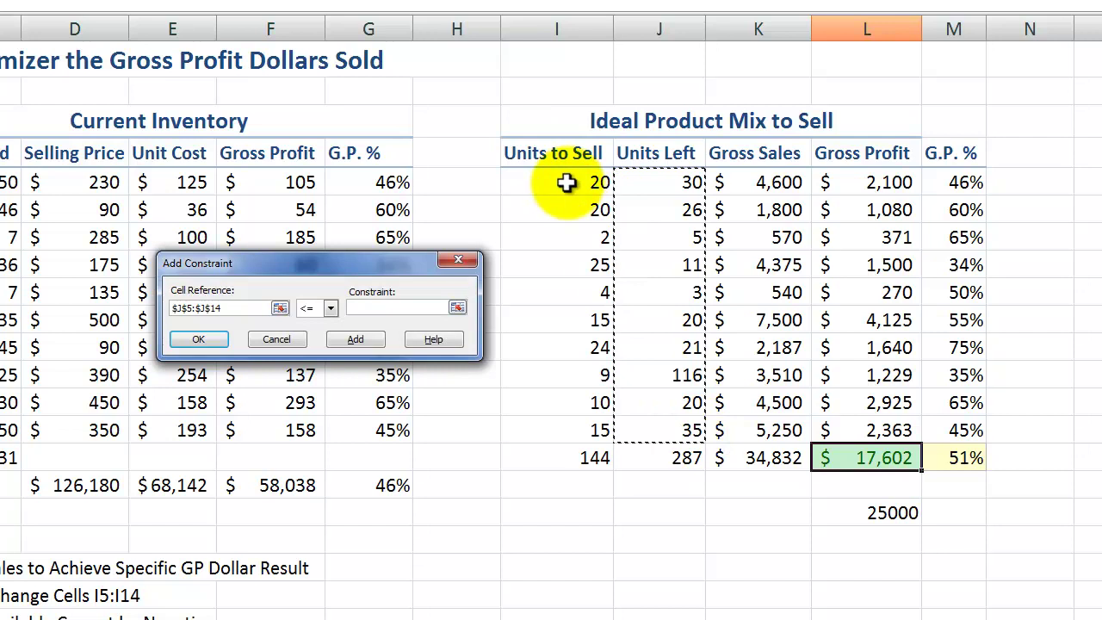
pyautogui.click(330, 308)
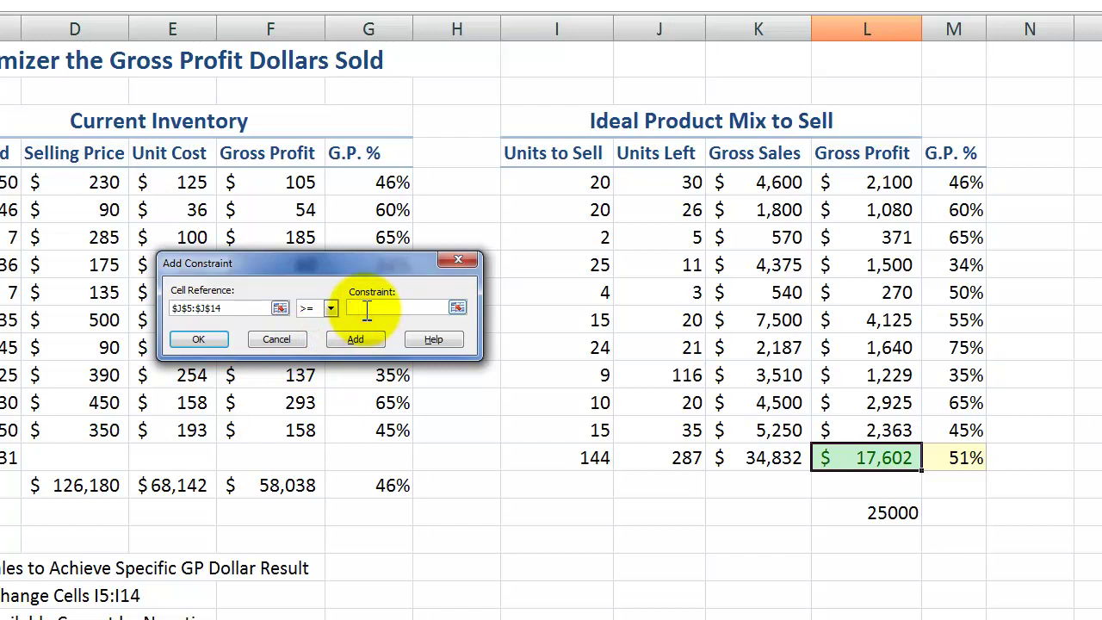
pyautogui.click(189, 338)
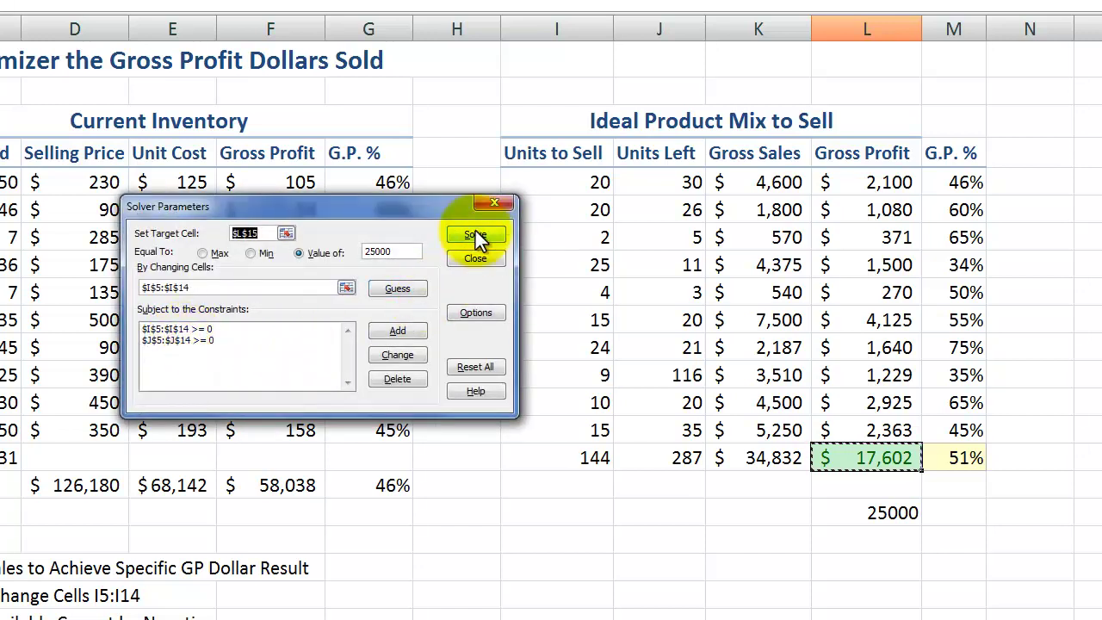
# - Run Solver, keep its solution and generate an Answer report
pyautogui.click(475, 234)
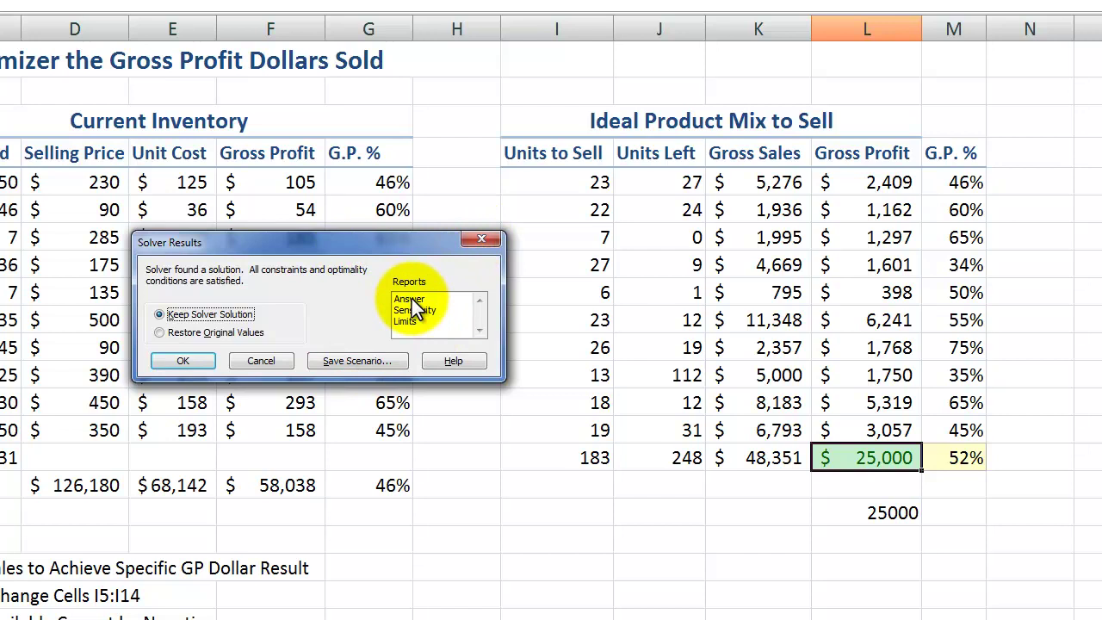
pyautogui.click(412, 300)
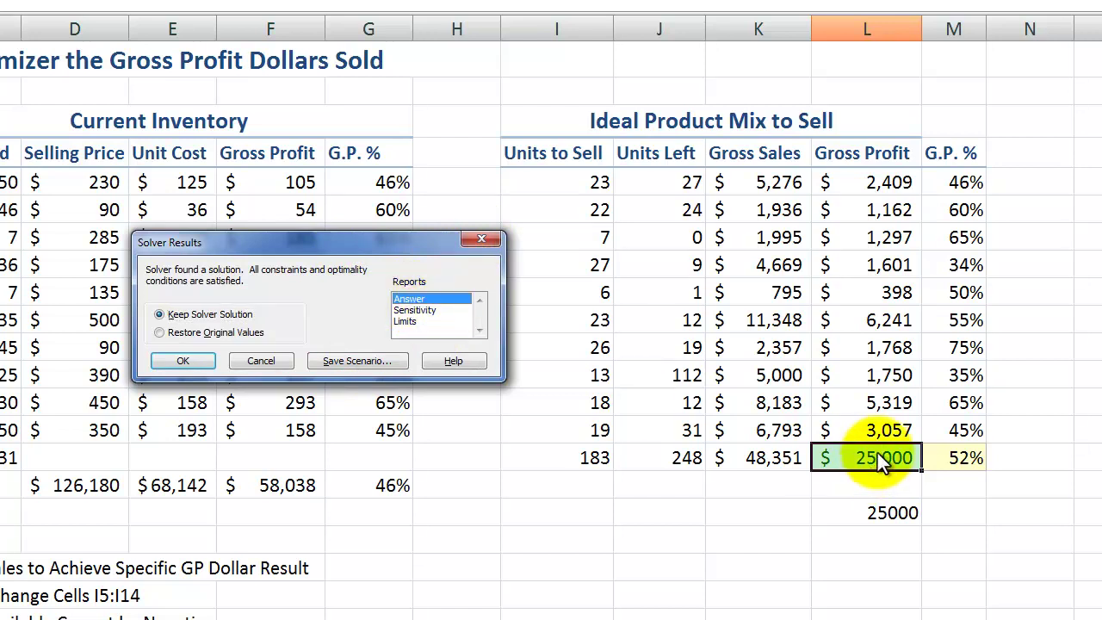
pyautogui.moveTo(380, 248); pyautogui.dragTo(254, 386)
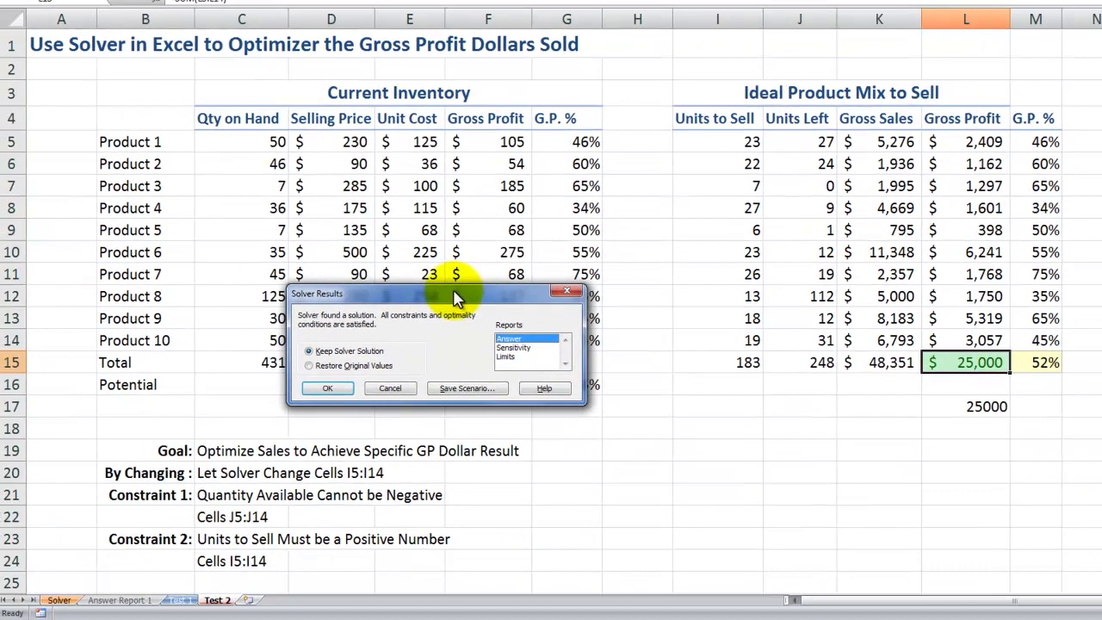
pyautogui.moveTo(456, 297); pyautogui.dragTo(446, 371)
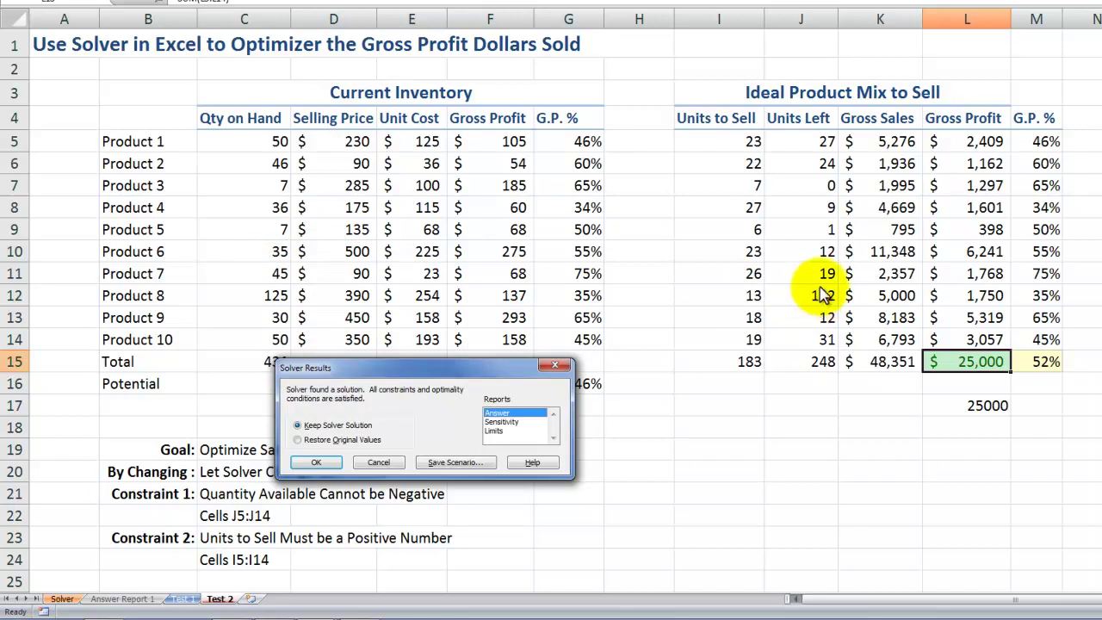
pyautogui.click(318, 466)
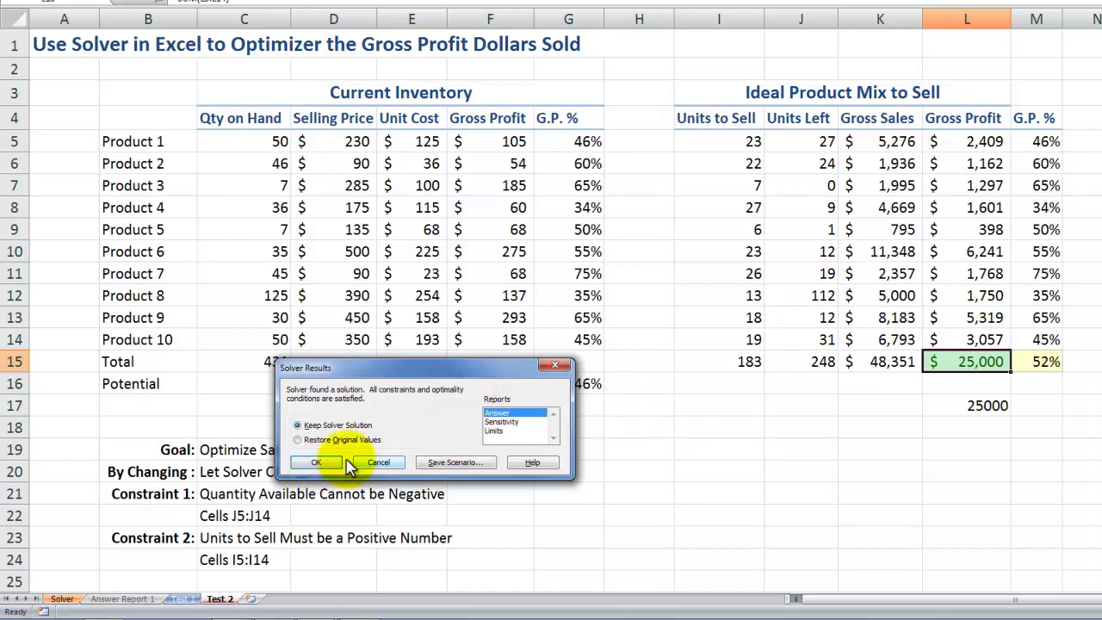
pyautogui.click(332, 465)
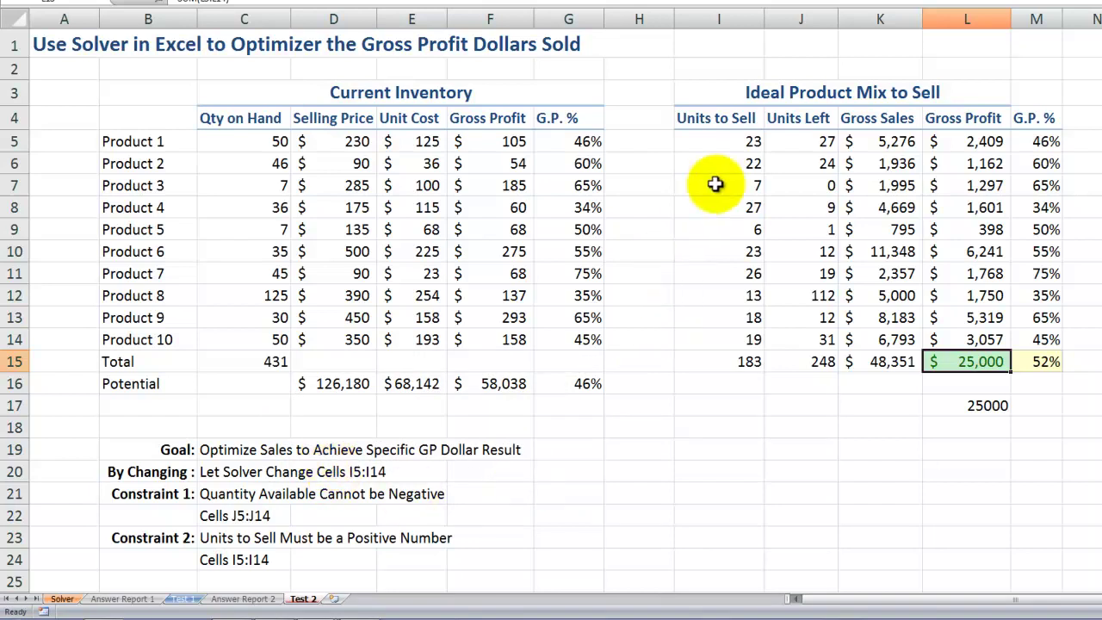
# - Review the solved Units to Sell I5:I14 and Units Left J5:J14, comparing the gross profit total L15 with the potential sales in D16
pyautogui.click(739, 142)
pyautogui.moveTo(739, 142); pyautogui.dragTo(734, 336)
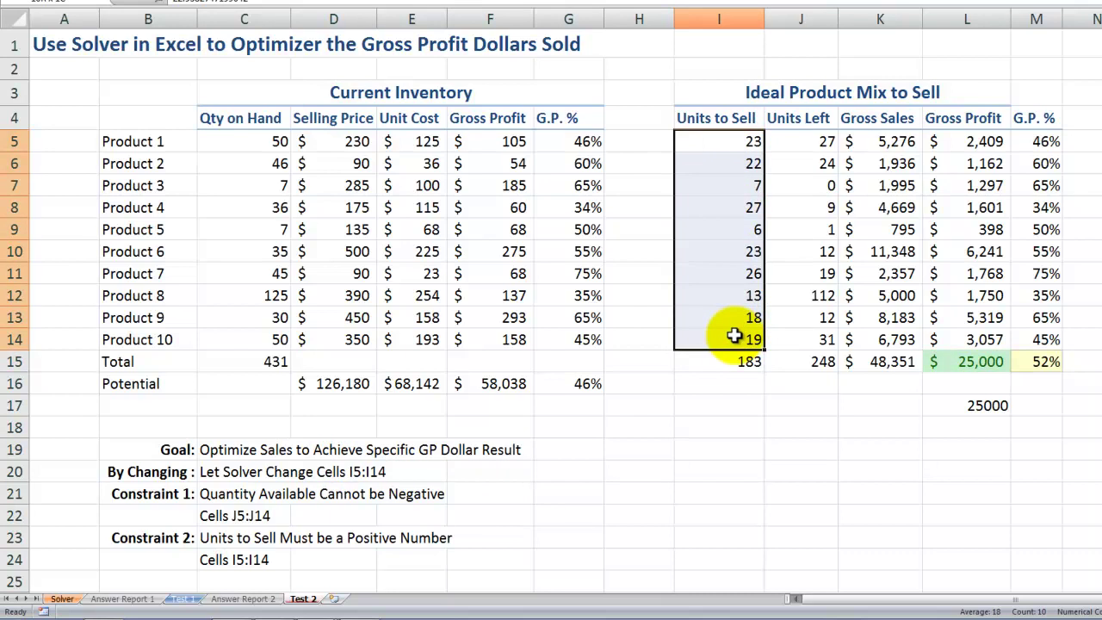
pyautogui.click(982, 362)
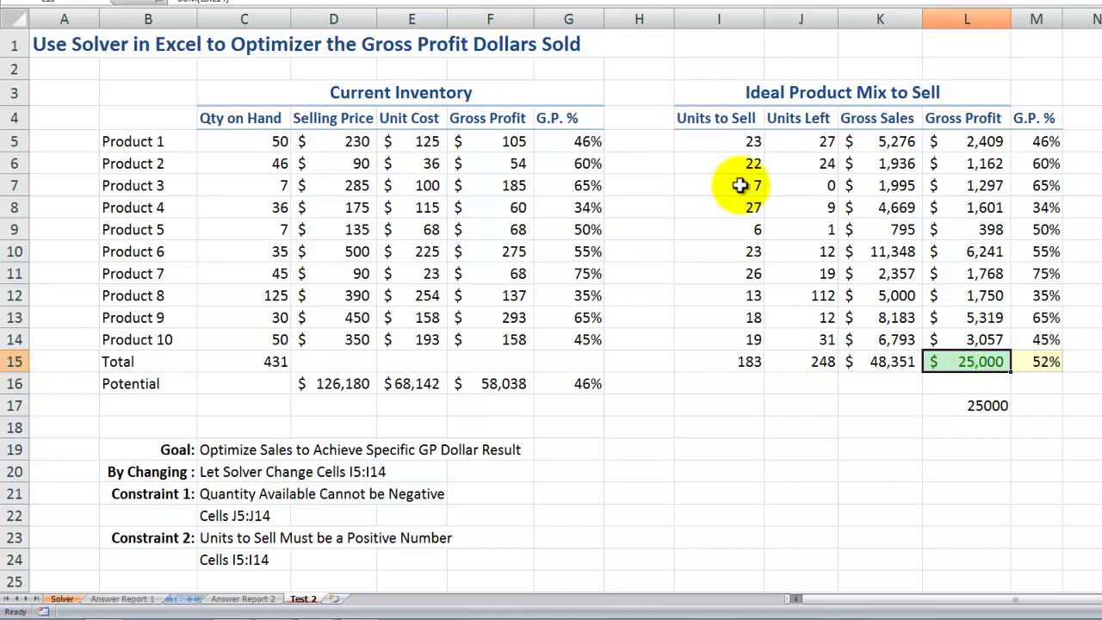
pyautogui.moveTo(745, 141); pyautogui.dragTo(745, 328)
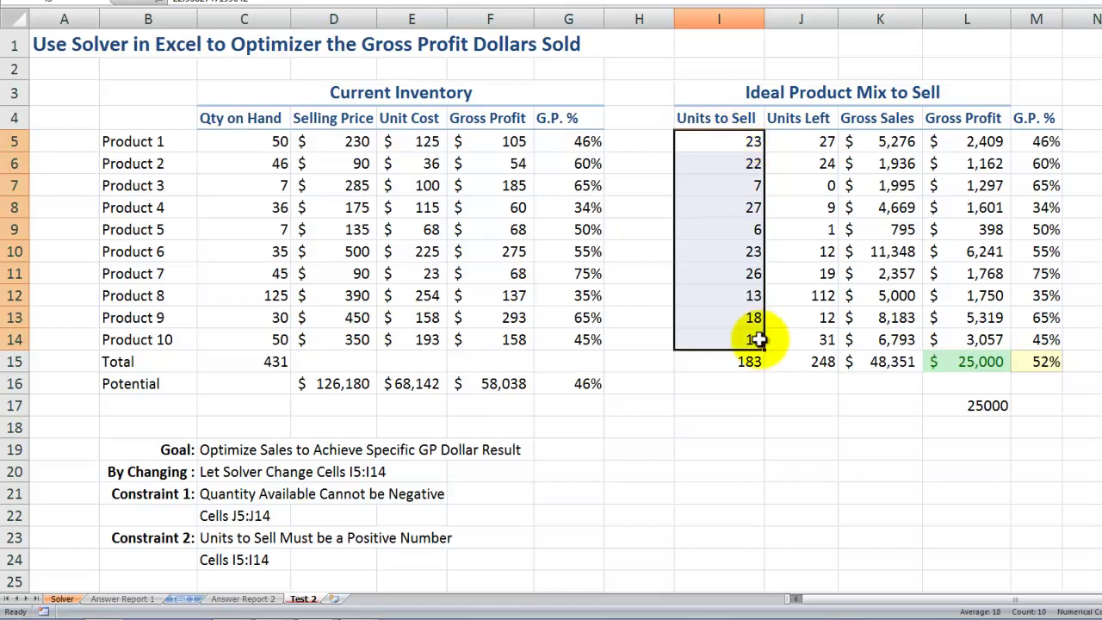
pyautogui.moveTo(820, 148); pyautogui.dragTo(814, 340)
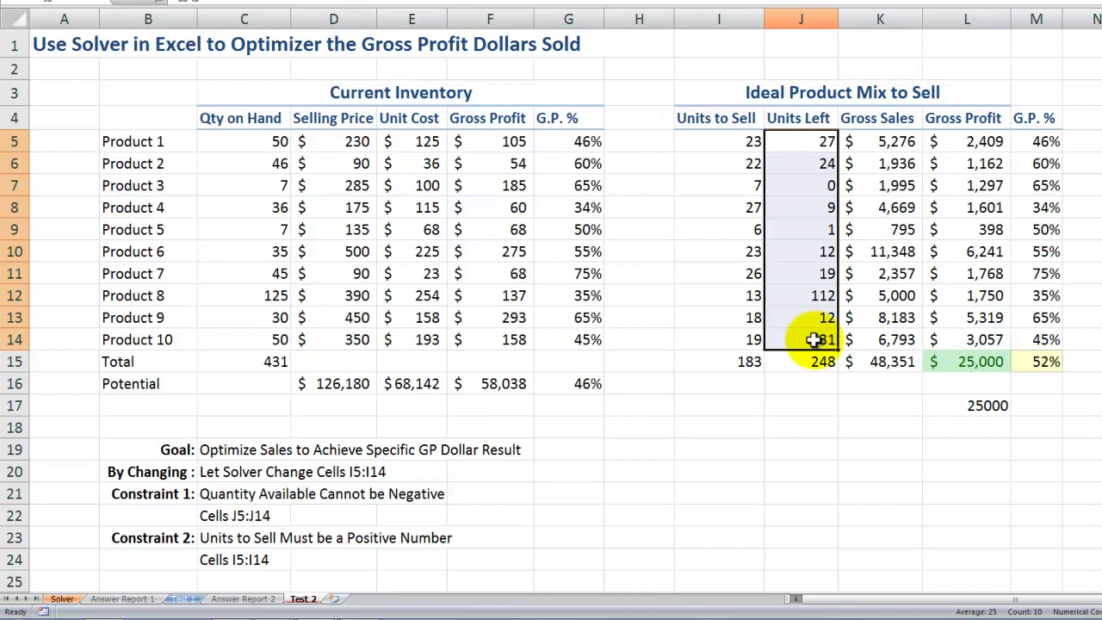
pyautogui.click(341, 383)
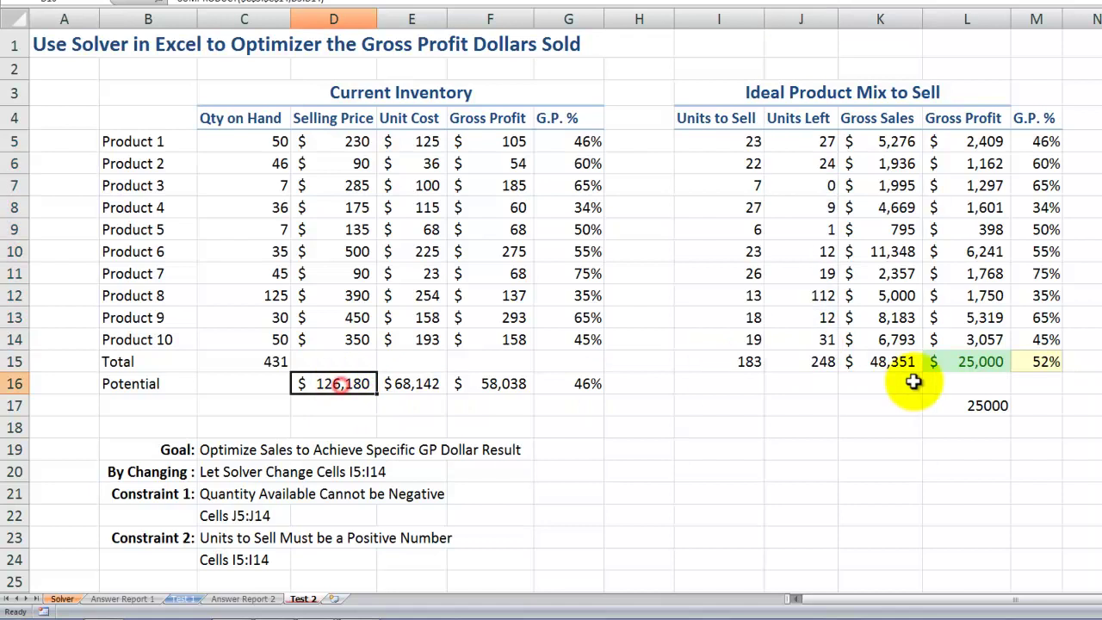
pyautogui.click(954, 368)
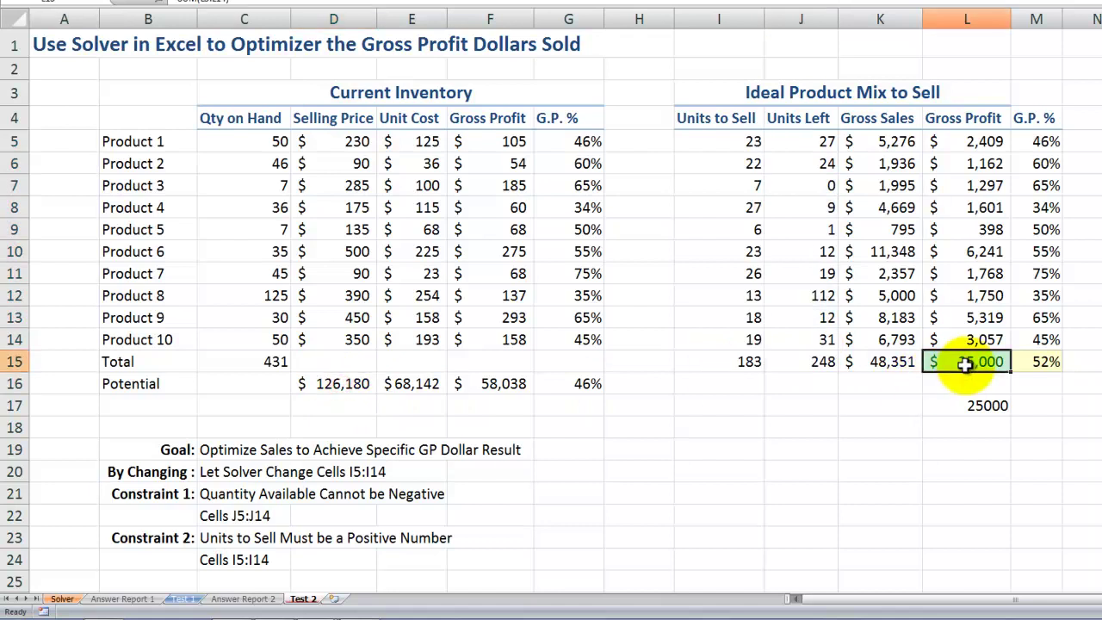
# - Examine the Potential row formulas for selling price, unit cost, gross profit and G.P. % in D16:G16, leaving them unedited
pyautogui.doubleClick(344, 384)
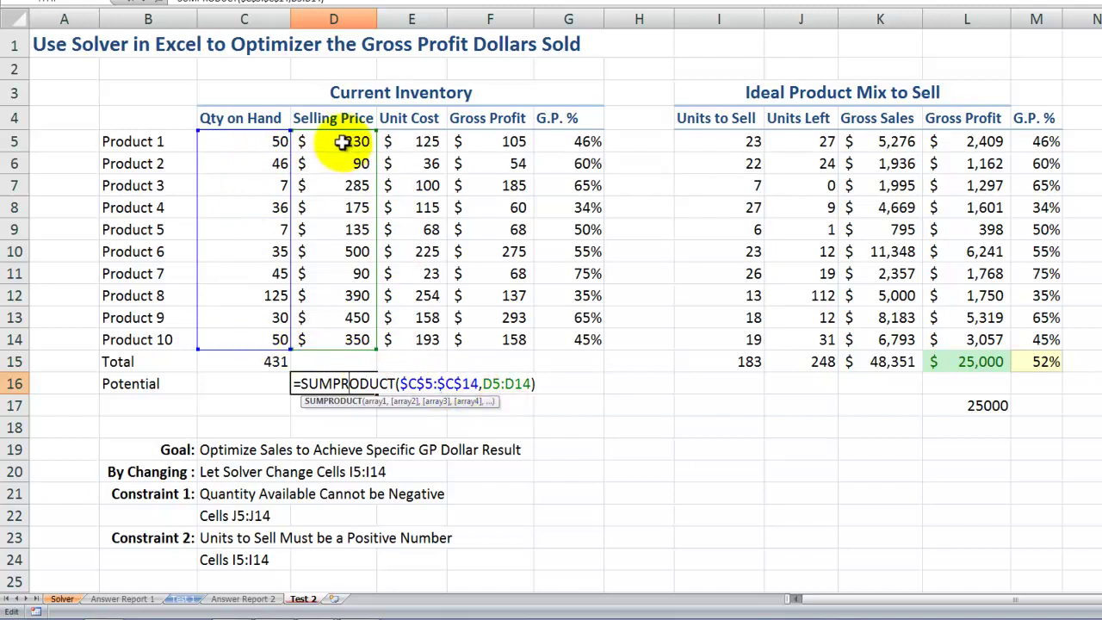
pyautogui.hotkey('ctrl', 'Return')
pyautogui.doubleClick(405, 383)
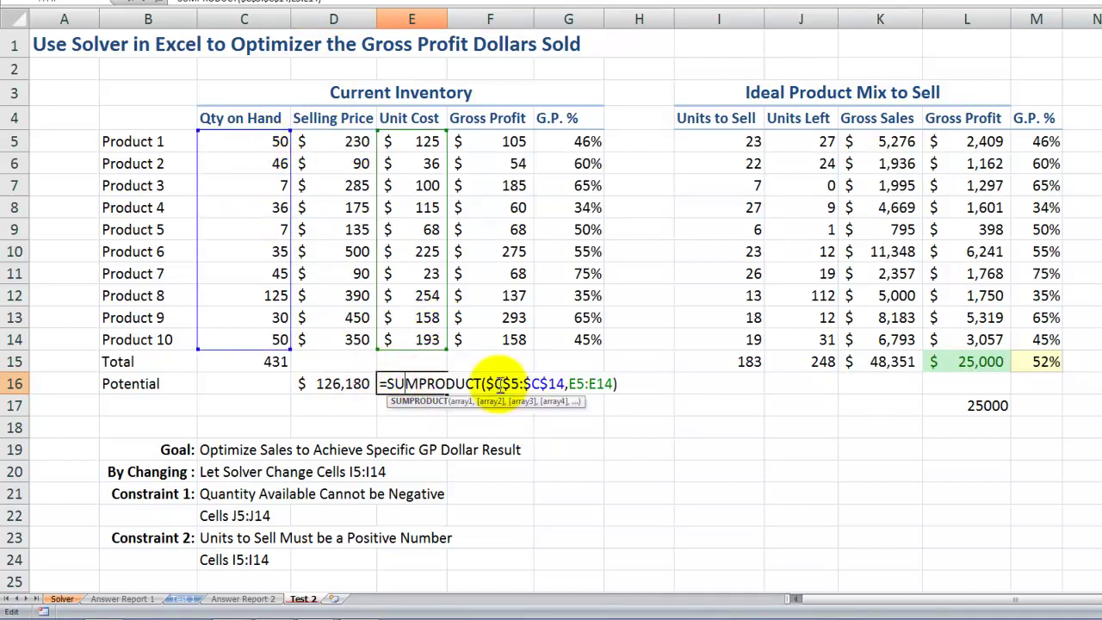
pyautogui.click(528, 384)
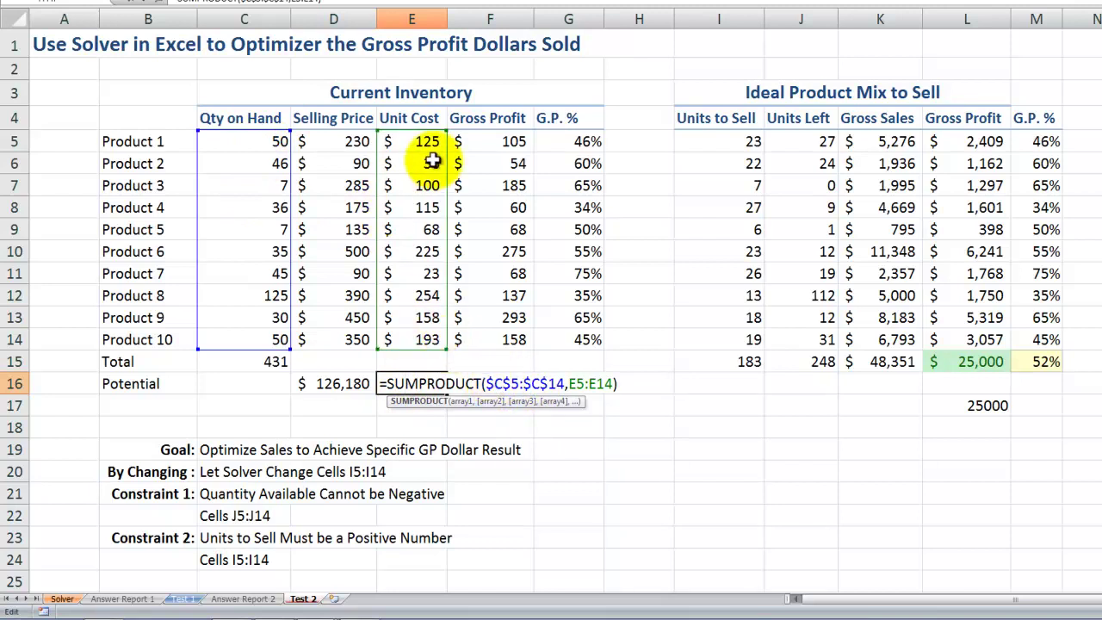
pyautogui.hotkey('ctrl', 'Return')
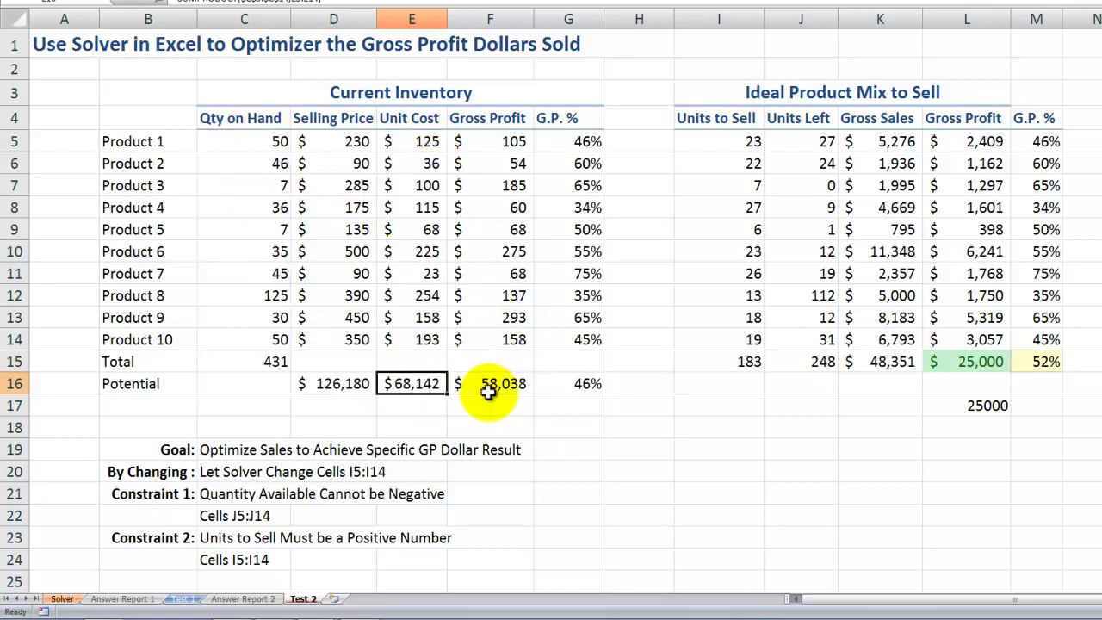
pyautogui.doubleClick(491, 386)
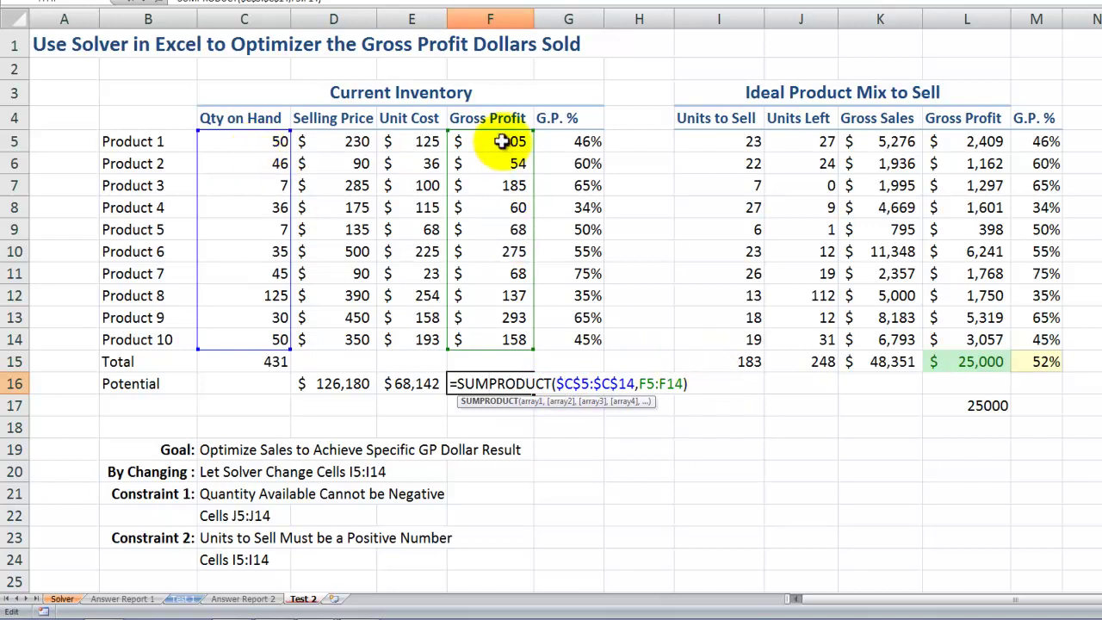
pyautogui.hotkey('ctrl', 'Return')
pyautogui.click(581, 384)
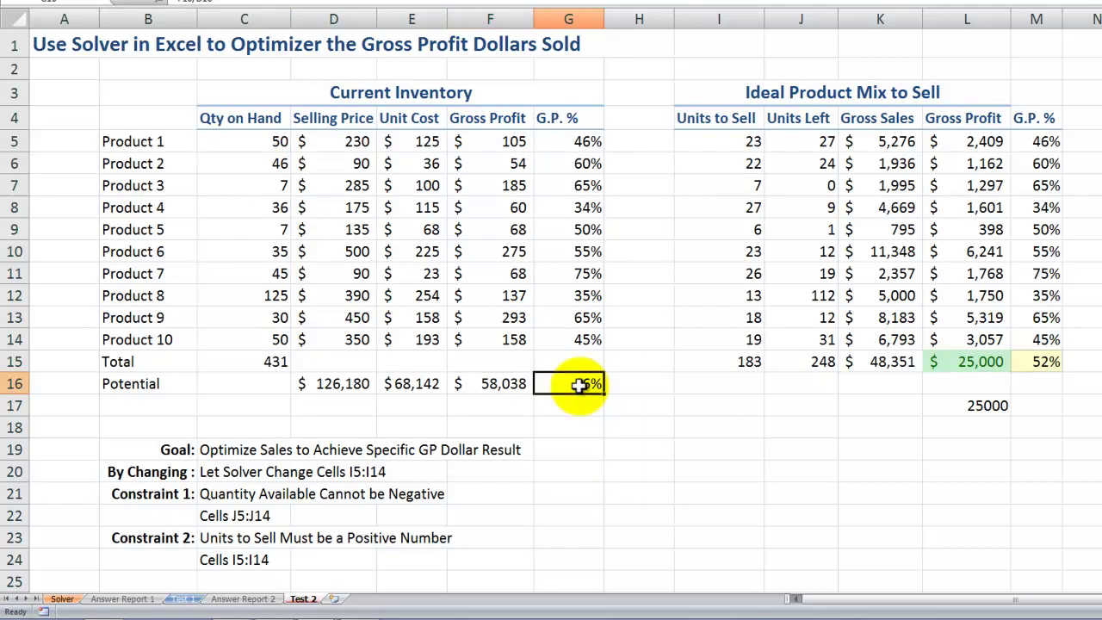
pyautogui.doubleClick(582, 384)
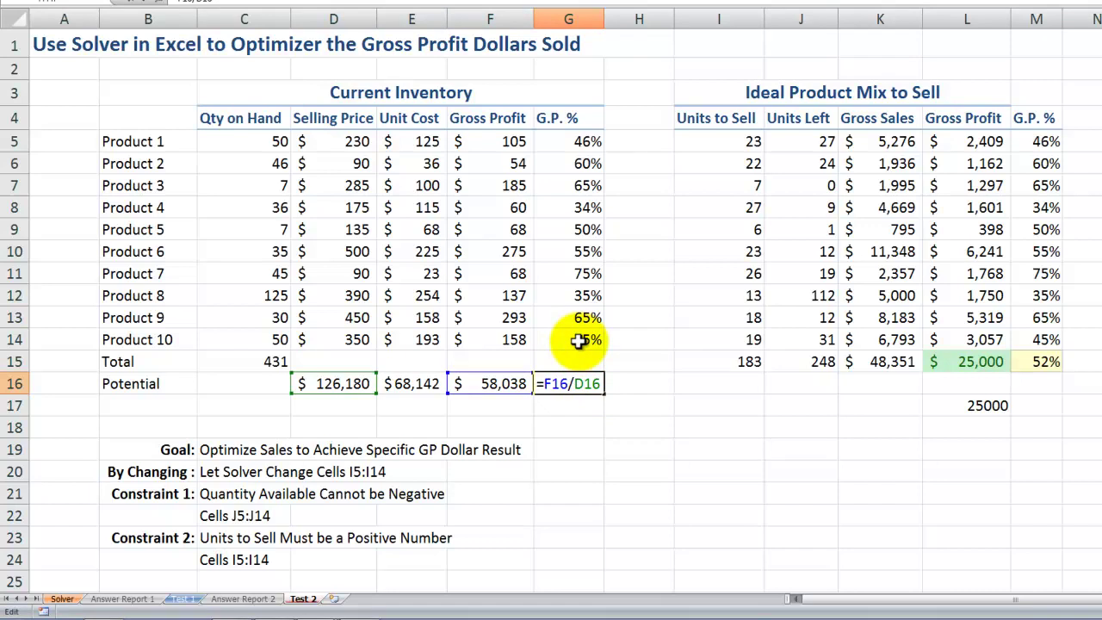
pyautogui.press('Escape')
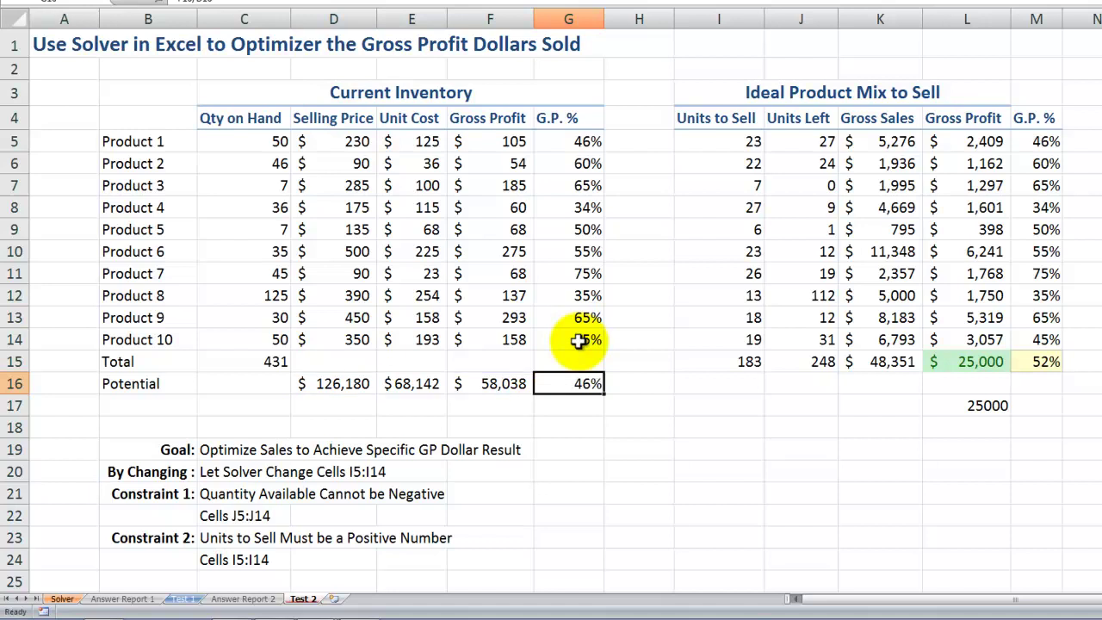
# - Switch to the workbook Open - Close for Tip 122a.xlsx and show its 50 Best sheet
pyautogui.moveTo(317, 607)
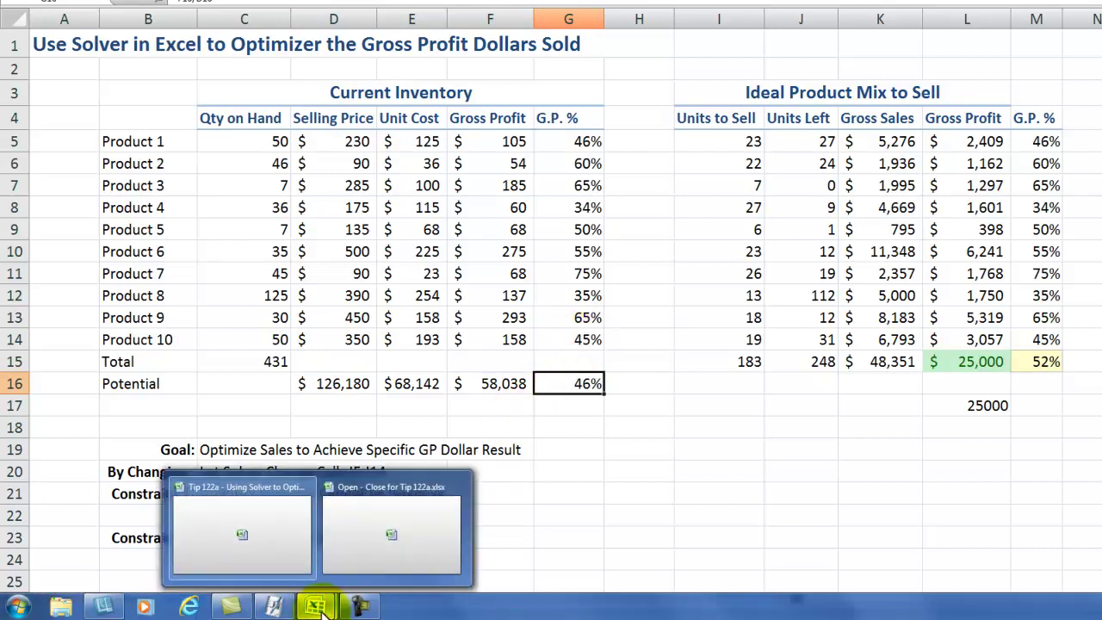
pyautogui.click(366, 489)
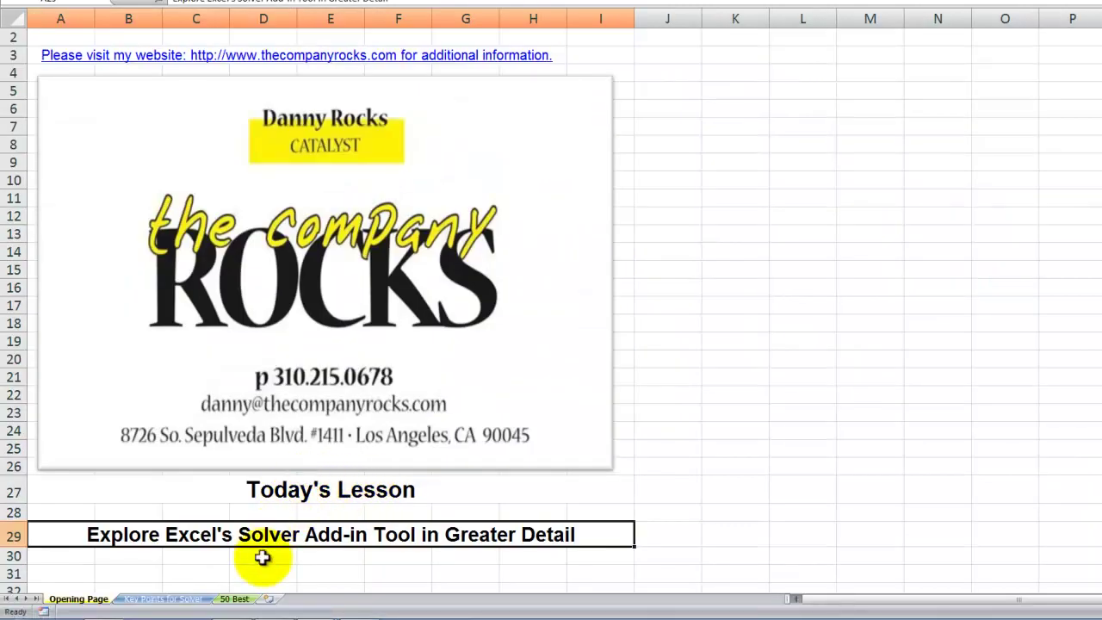
pyautogui.click(234, 599)
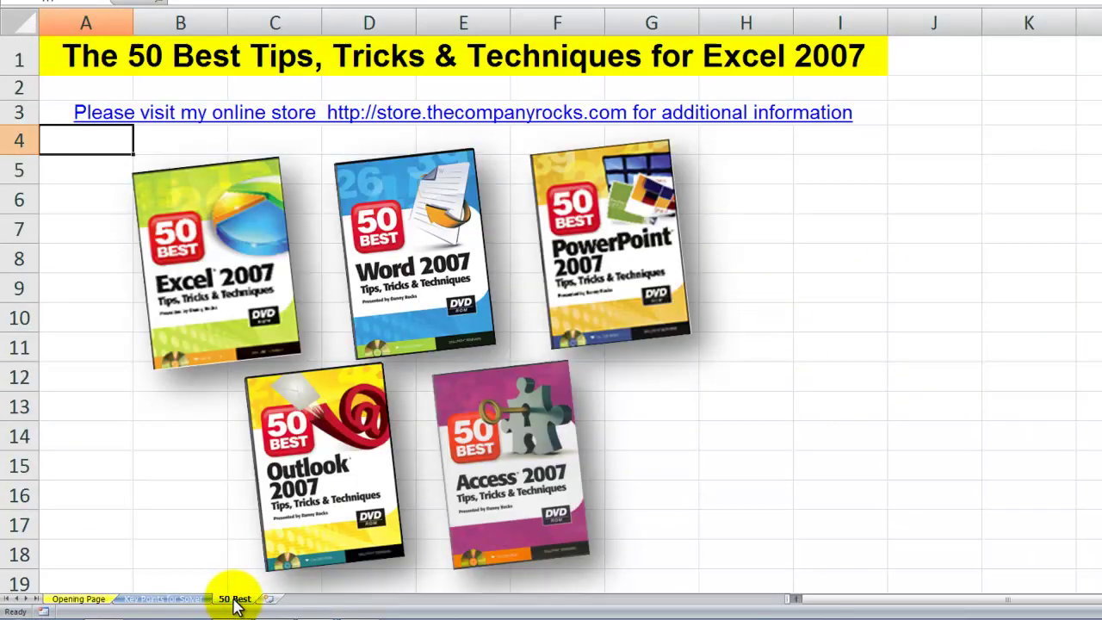